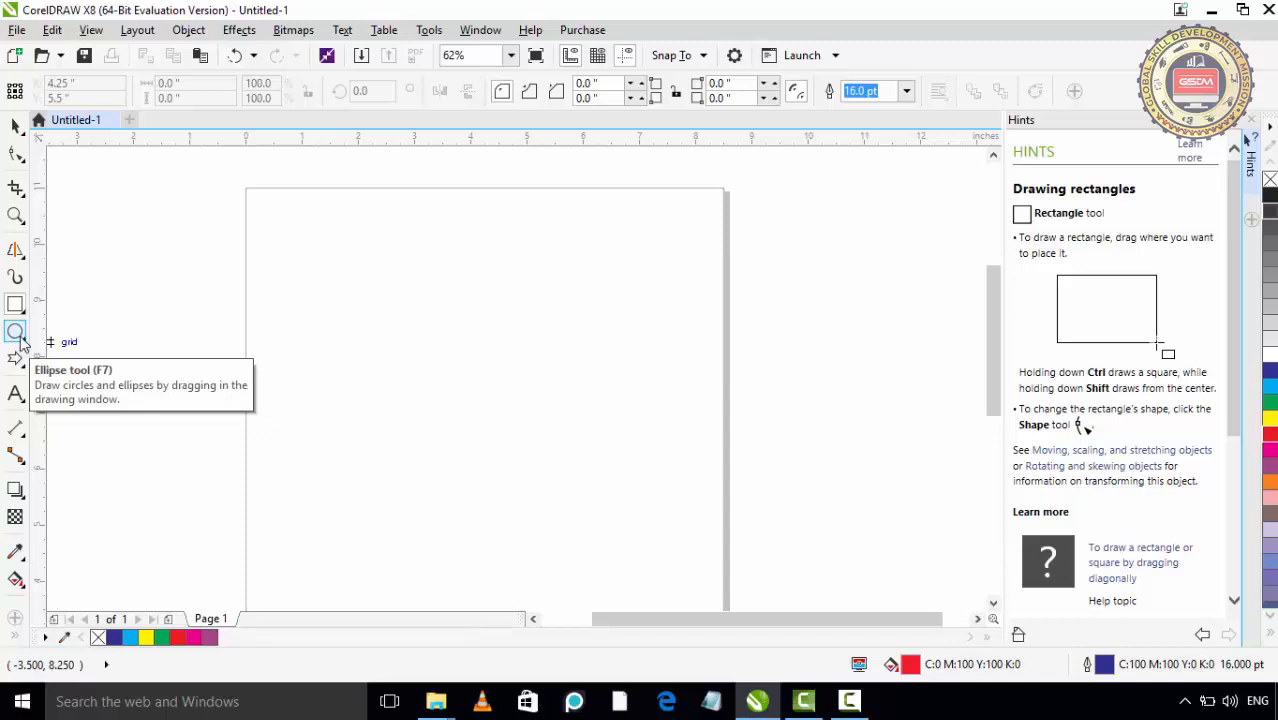
# Draw an ellipse about 3 by 2.75 inches on the page and a second one to its upper right across the page edge
pyautogui.click(21, 340)
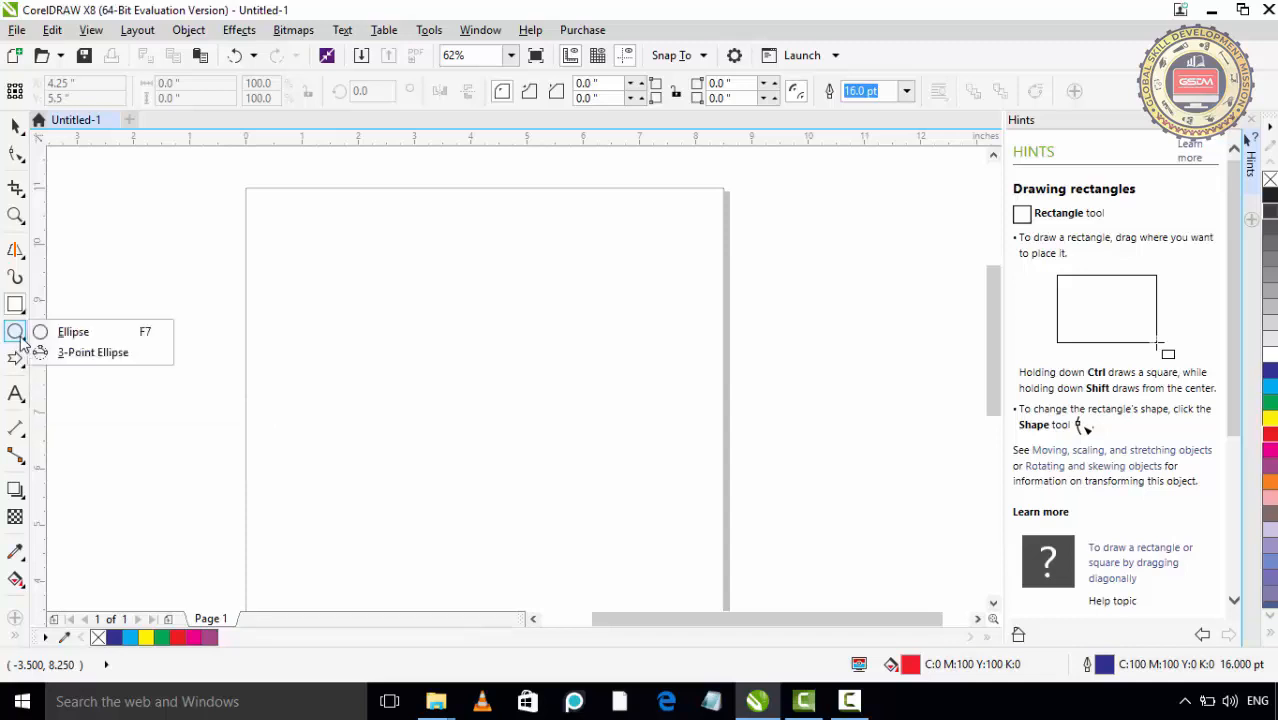
pyautogui.click(73, 332)
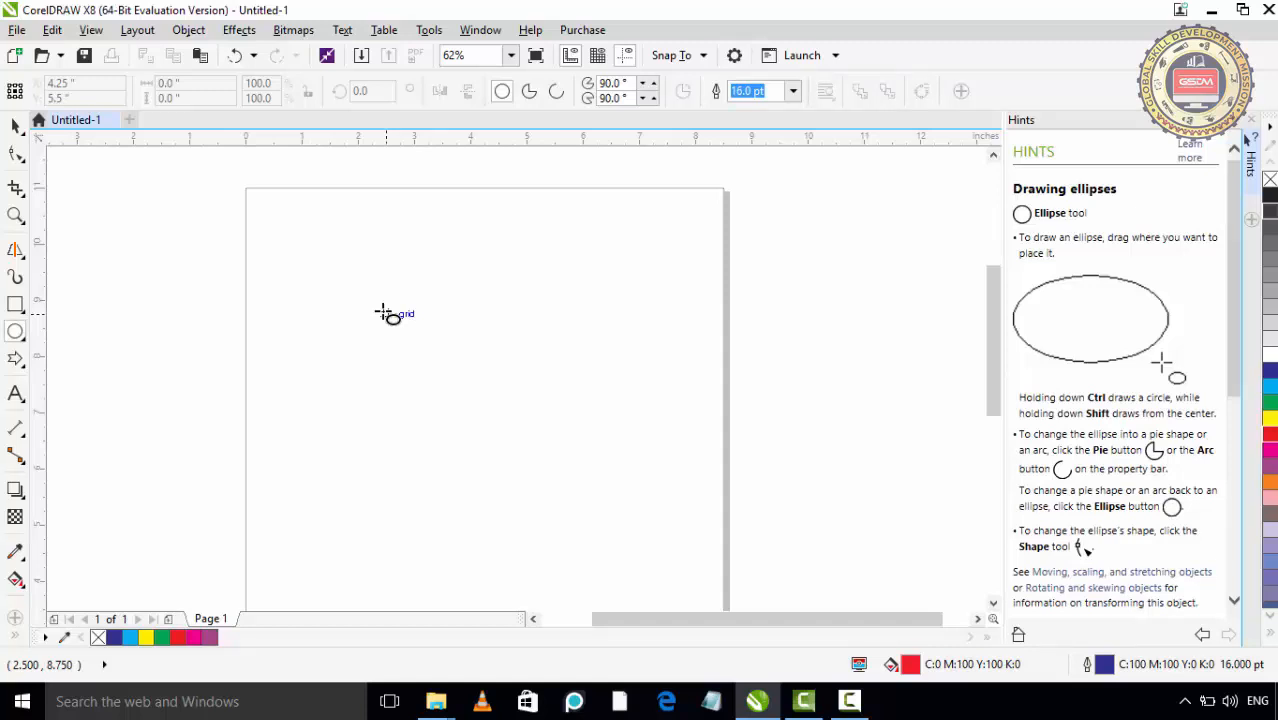
pyautogui.moveTo(358, 328); pyautogui.dragTo(527, 487)
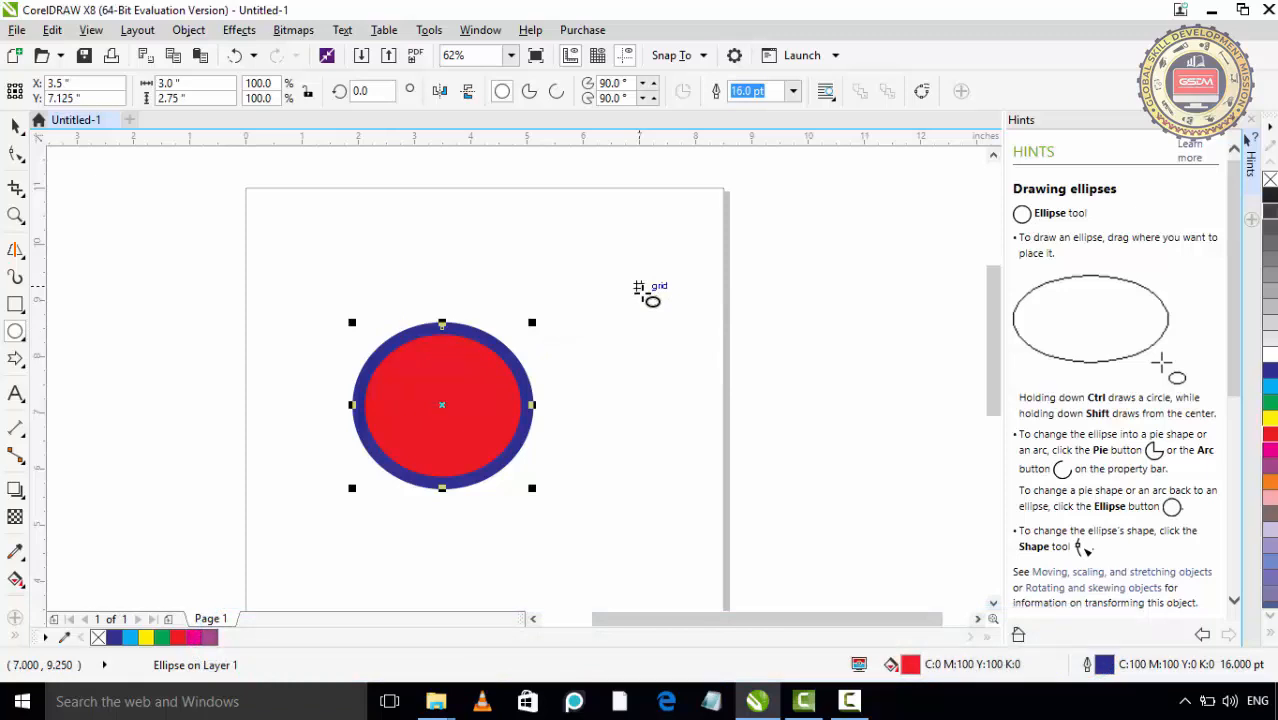
pyautogui.moveTo(640, 290); pyautogui.dragTo(761, 440)
# Draw two circles, each about 3 inches in diameter, side by side below the existing ellipses
pyautogui.moveTo(569, 471); pyautogui.dragTo(503, 330)
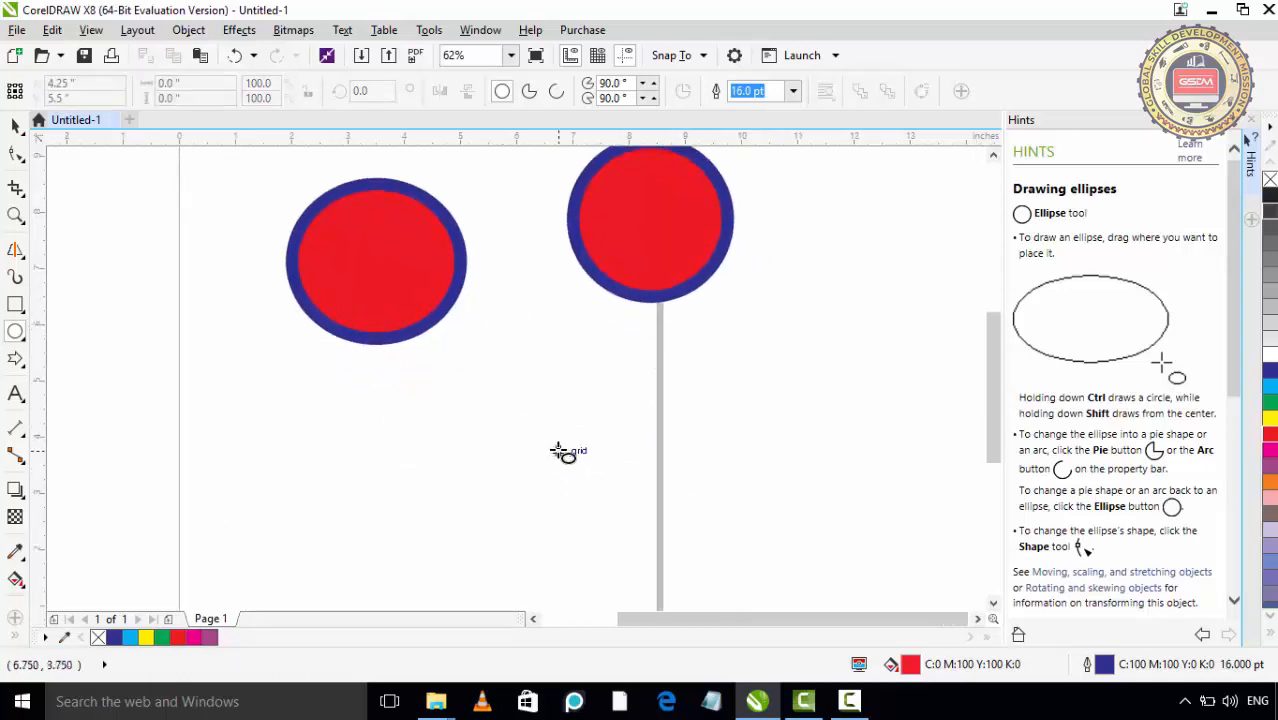
pyautogui.moveTo(545, 438)
pyautogui.mouseDown()
pyautogui.moveTo(605, 499)
pyautogui.moveTo(598, 509)
pyautogui.moveTo(639, 521)
pyautogui.mouseUp()
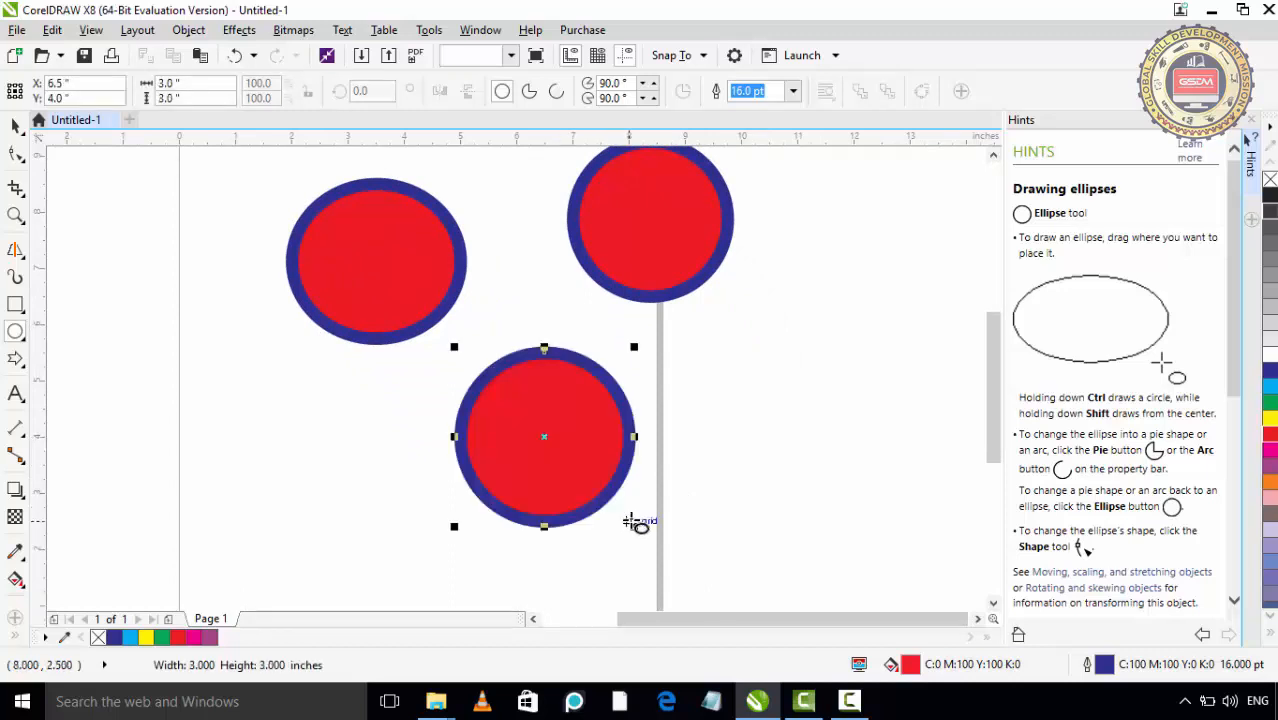
pyautogui.moveTo(291, 410)
pyautogui.mouseDown()
pyautogui.moveTo(291, 438)
pyautogui.moveTo(365, 488)
pyautogui.moveTo(362, 506)
pyautogui.moveTo(380, 504)
pyautogui.mouseUp()
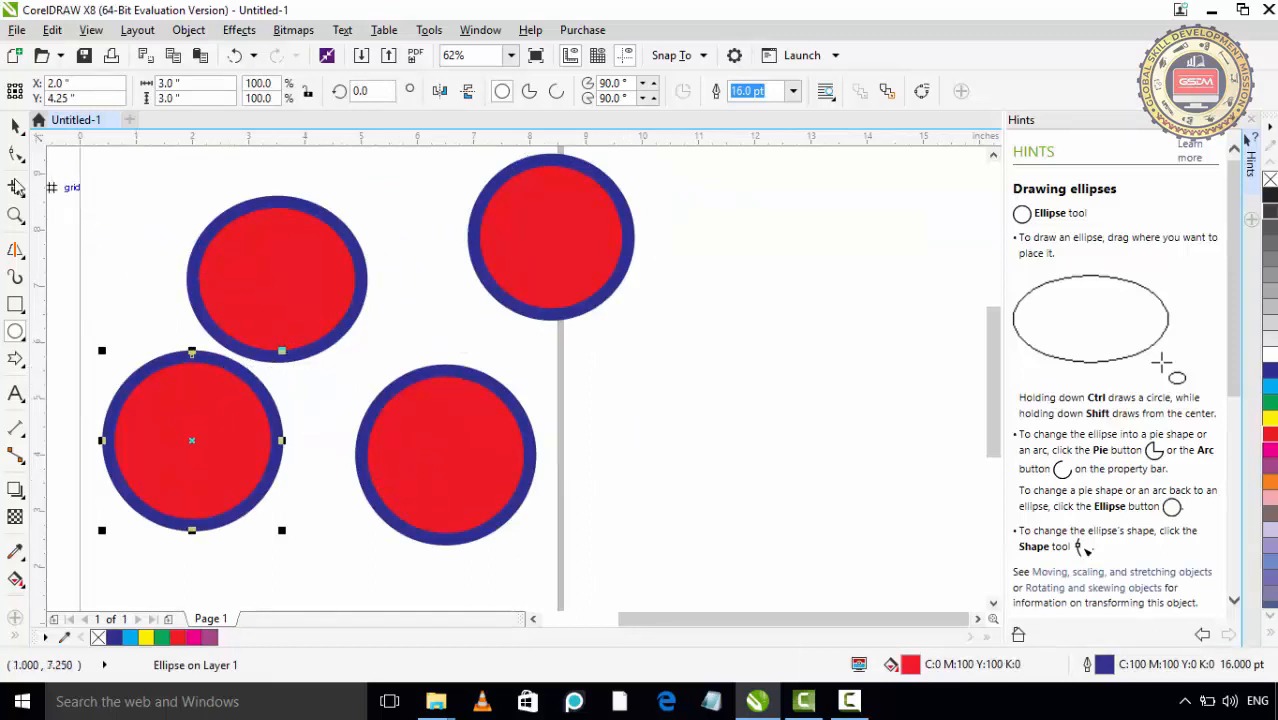
# Reshape the first ellipse into a flat, wide oval about 3.82 inches wide and 1.75 inches high
pyautogui.click(15, 125)
pyautogui.click(280, 284)
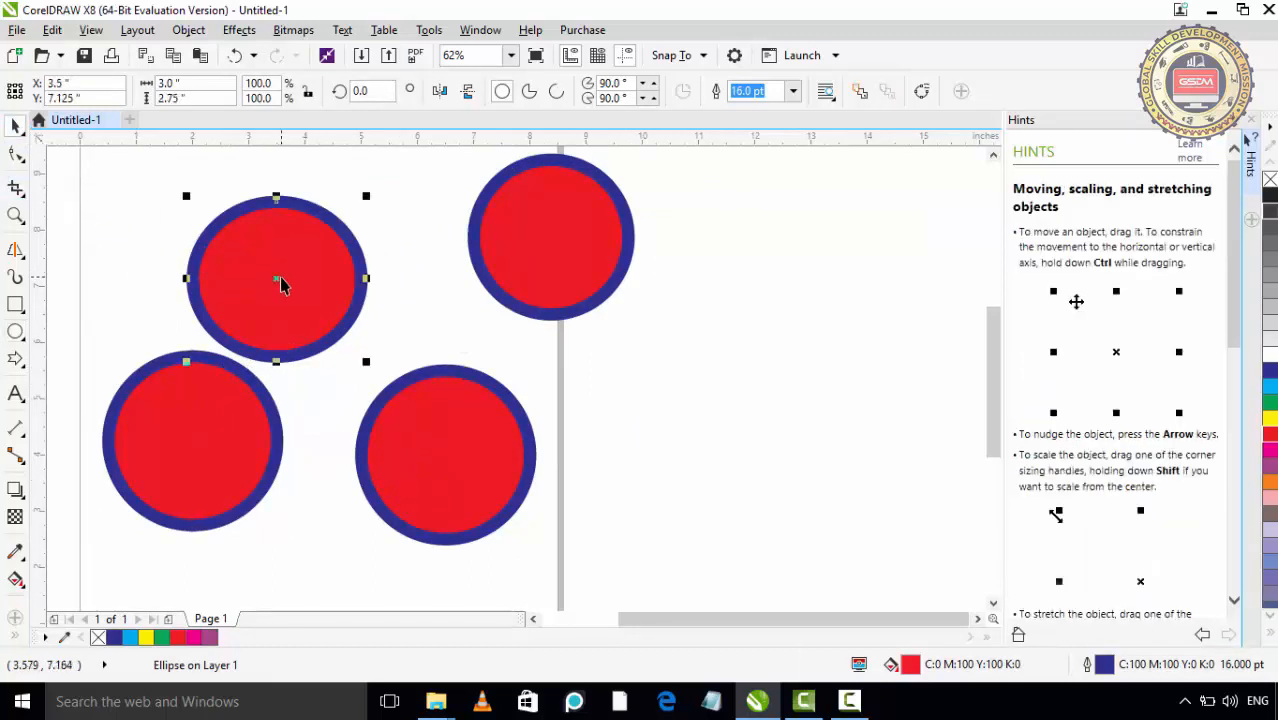
pyautogui.moveTo(280, 358); pyautogui.dragTo(277, 284)
pyautogui.moveTo(367, 281); pyautogui.dragTo(414, 305)
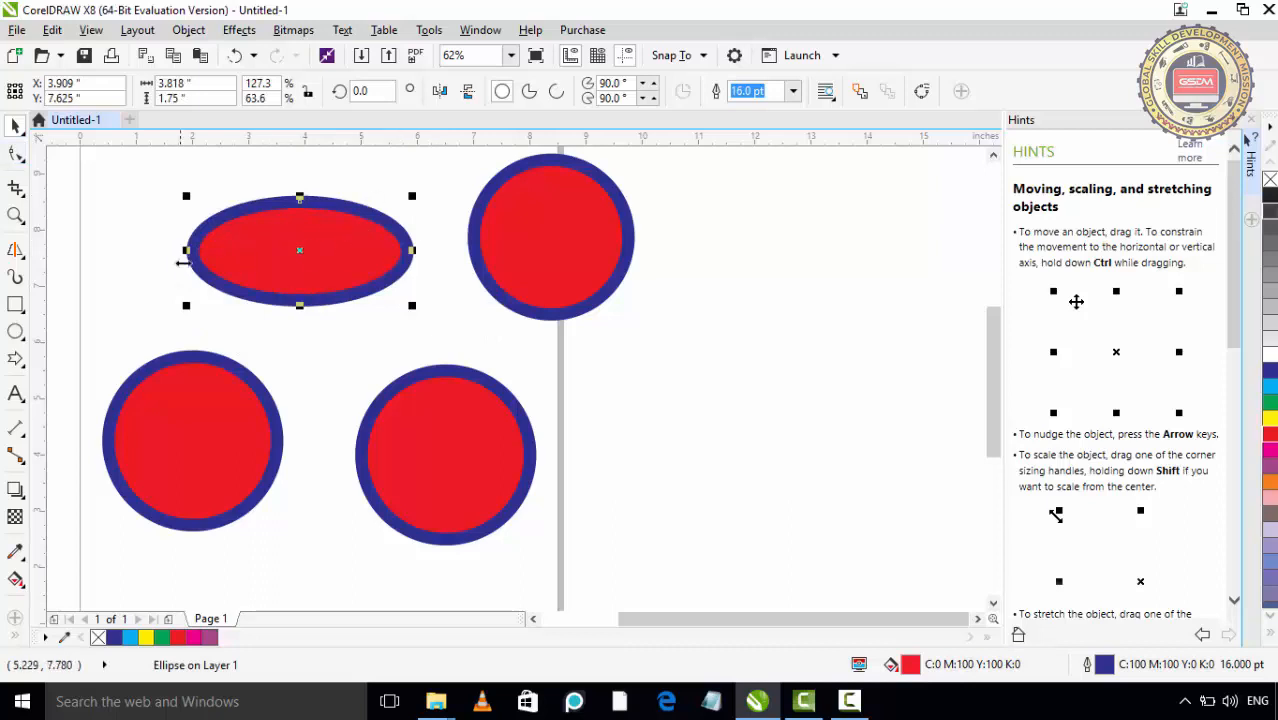
pyautogui.click(208, 399)
pyautogui.click(165, 285)
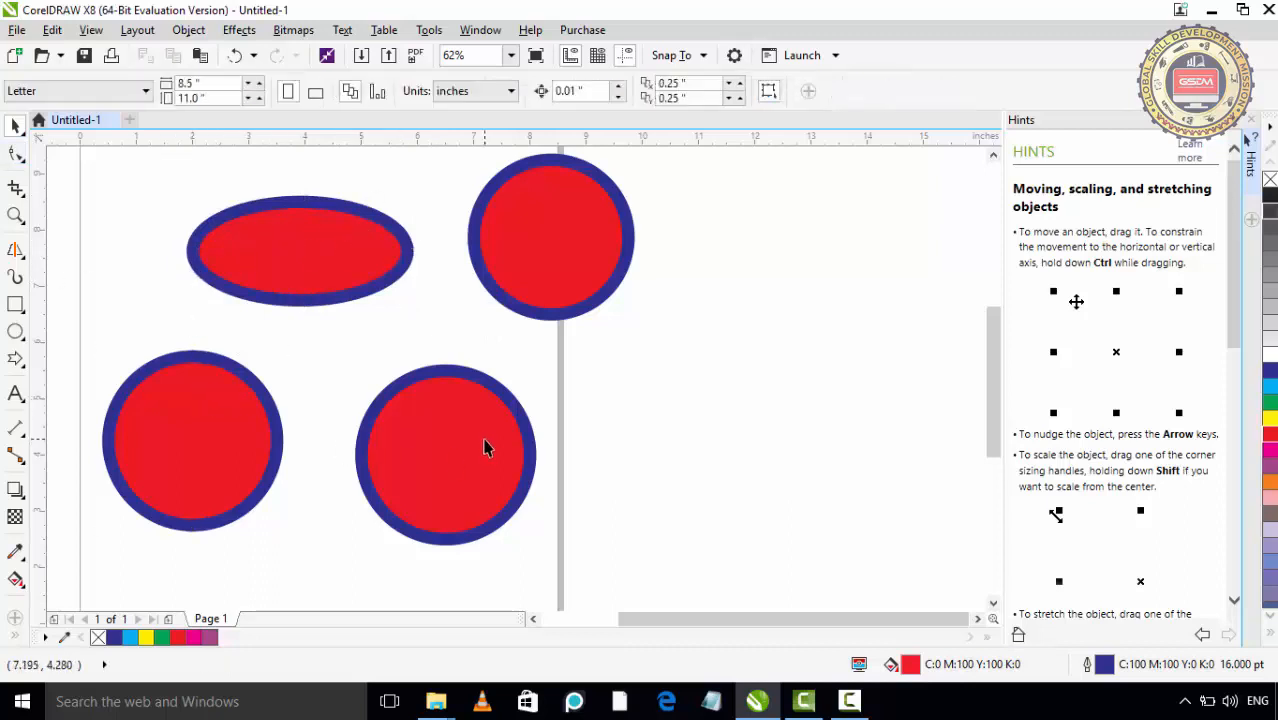
# Try the lower-right circle as a pie and as an arc, and restore it to a full ellipse
pyautogui.click(486, 447)
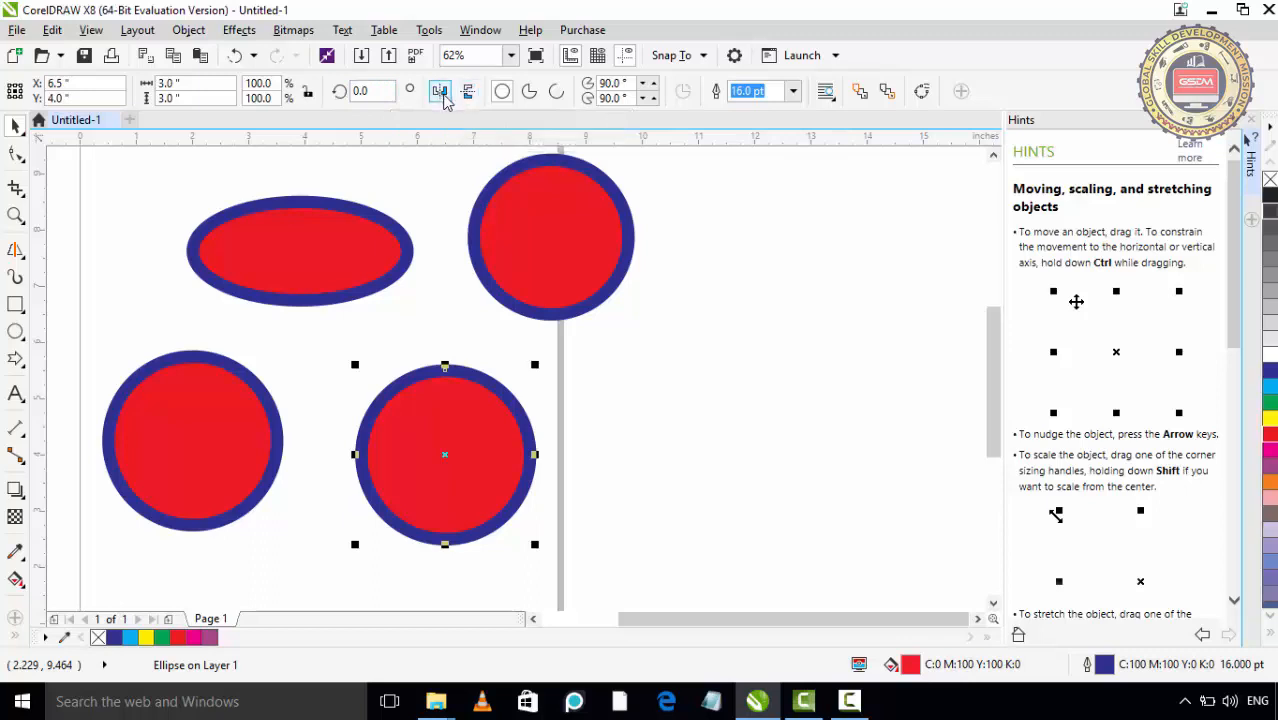
pyautogui.click(528, 92)
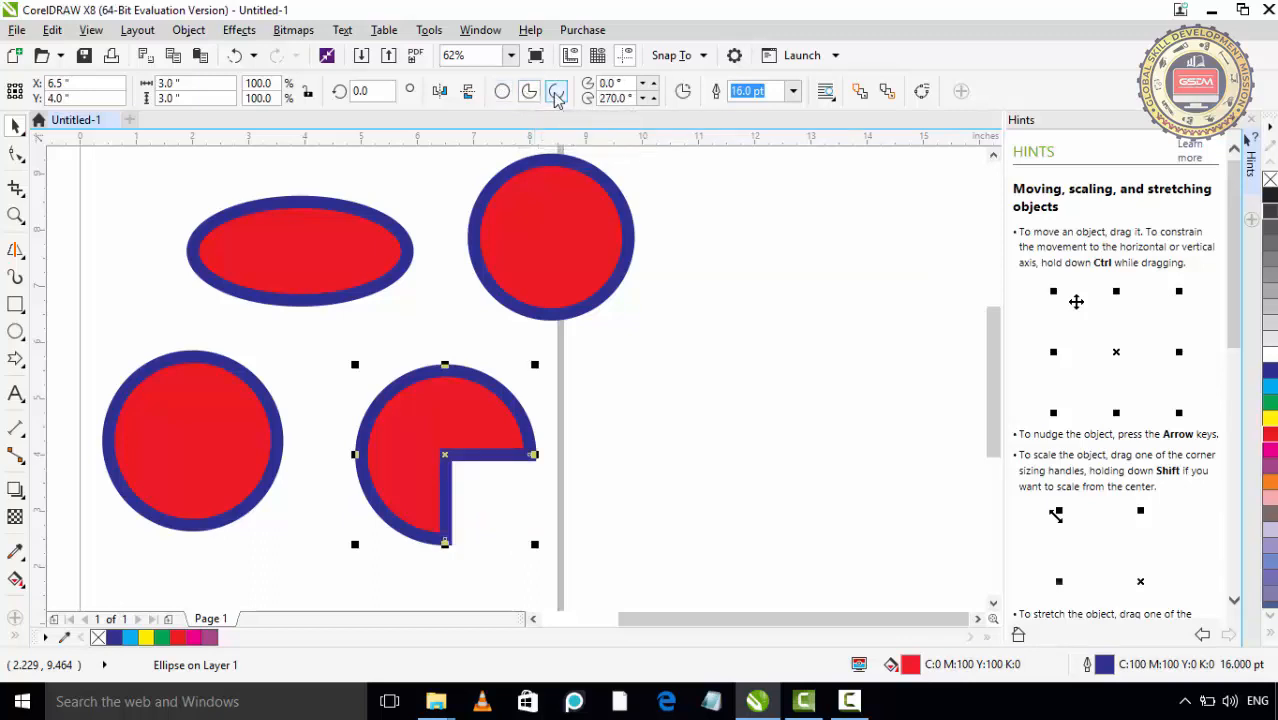
pyautogui.click(557, 92)
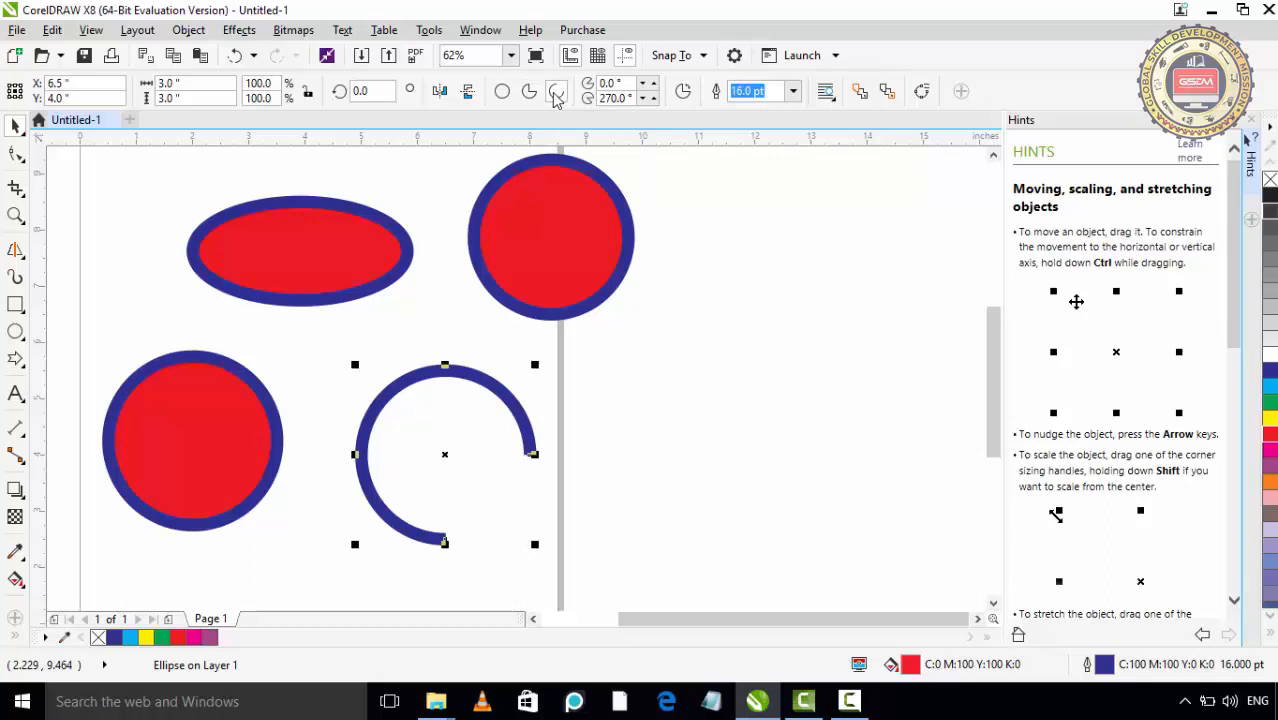
pyautogui.click(502, 92)
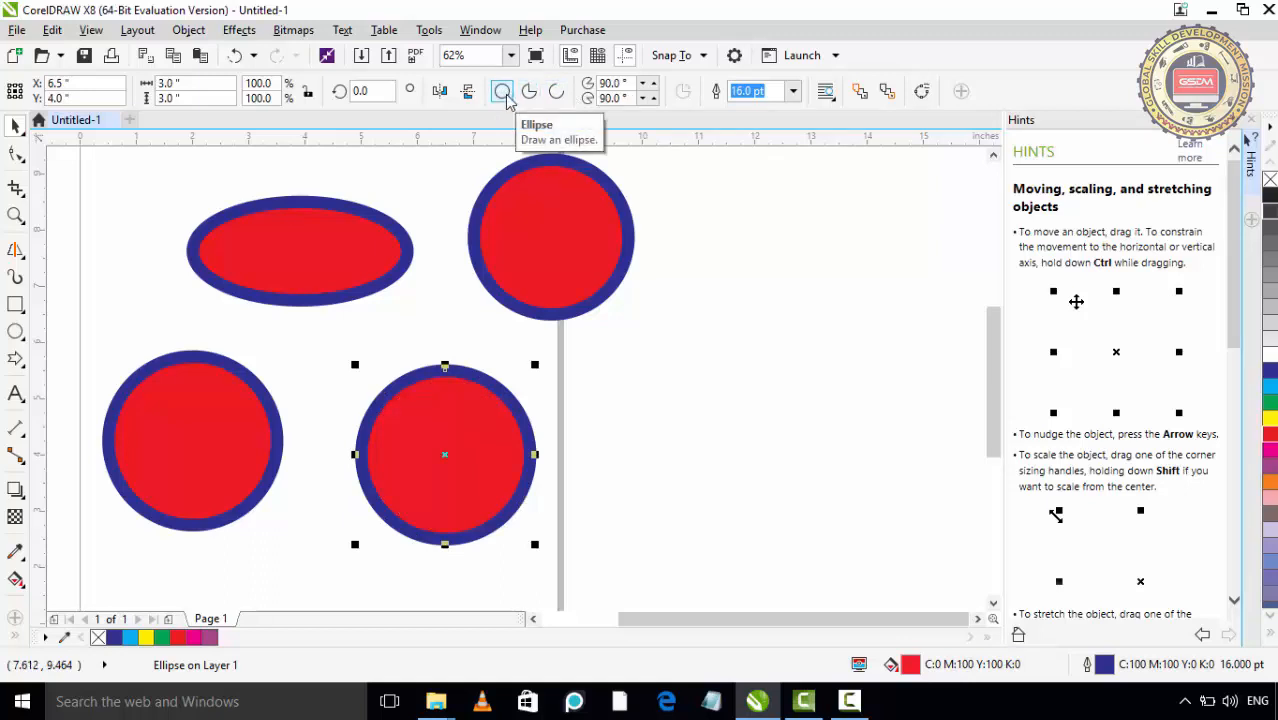
# Raise the lower-right circle's starting angle to 143° to open it into an arc
pyautogui.click(655, 85)
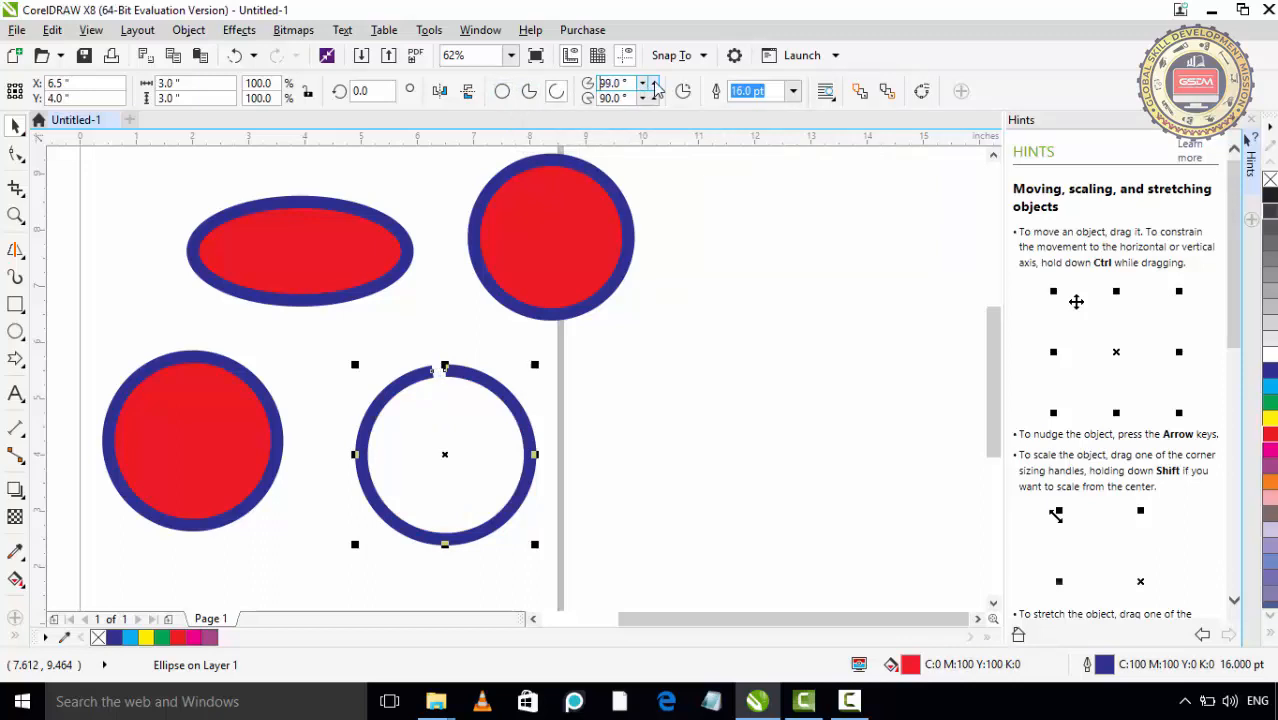
pyautogui.click(655, 85)
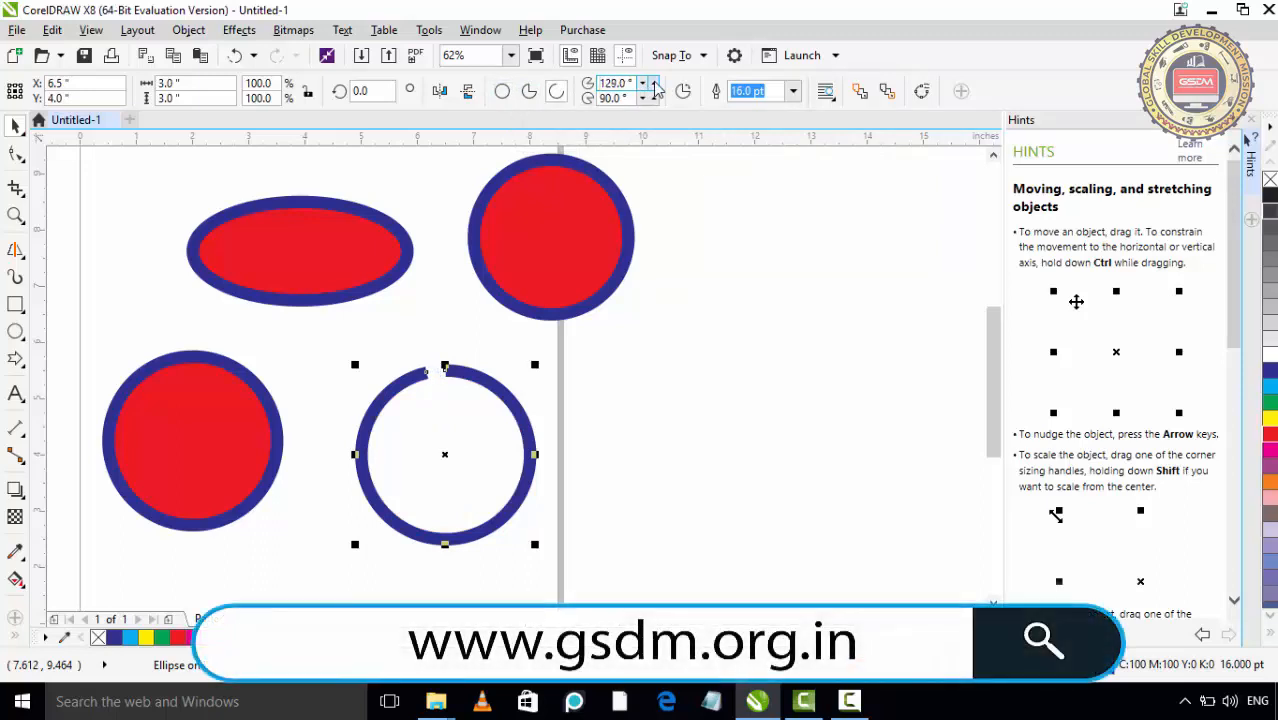
pyautogui.click(655, 85)
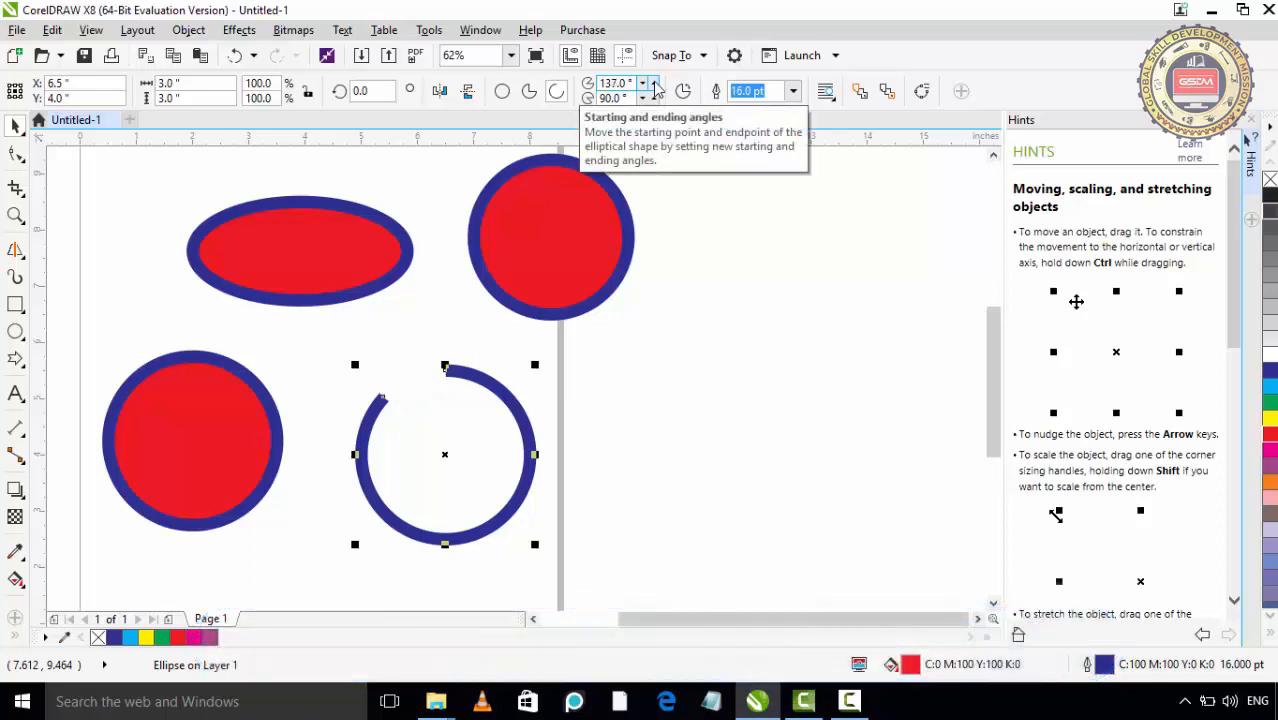
pyautogui.click(655, 85)
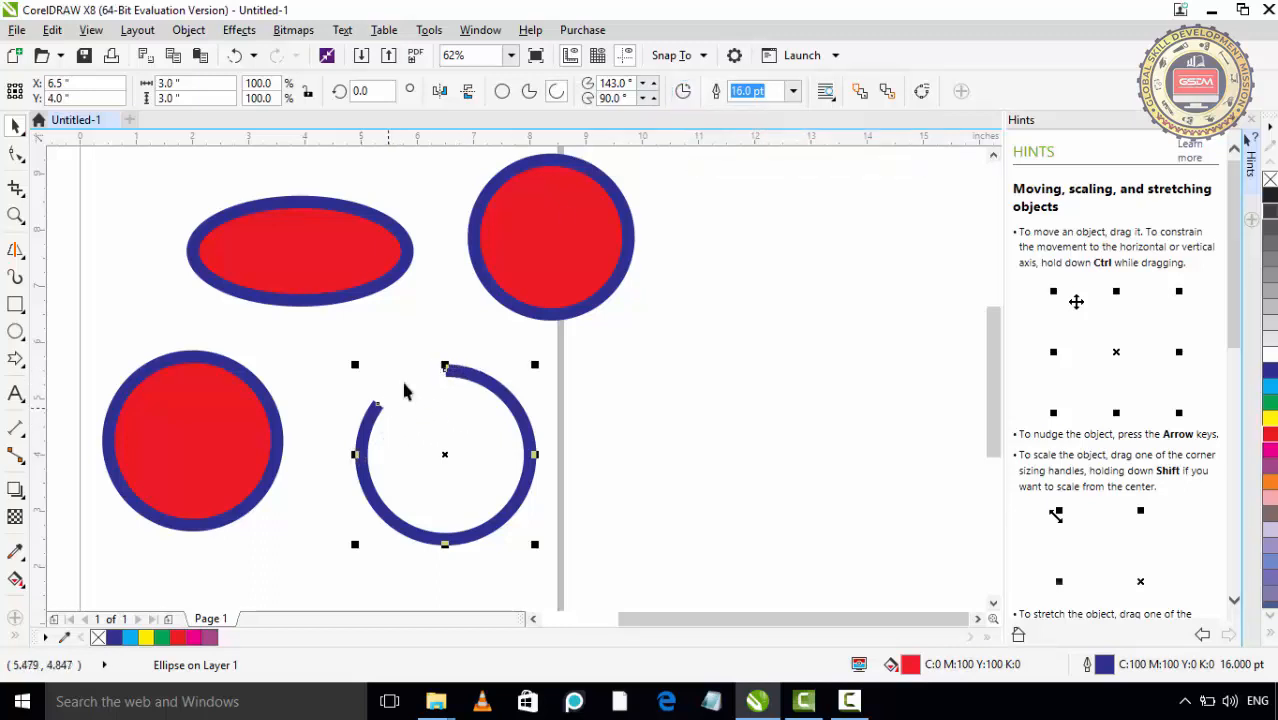
# Reverse the arc's direction and convert the remaining short arc into a filled pie slice
pyautogui.click(681, 95)
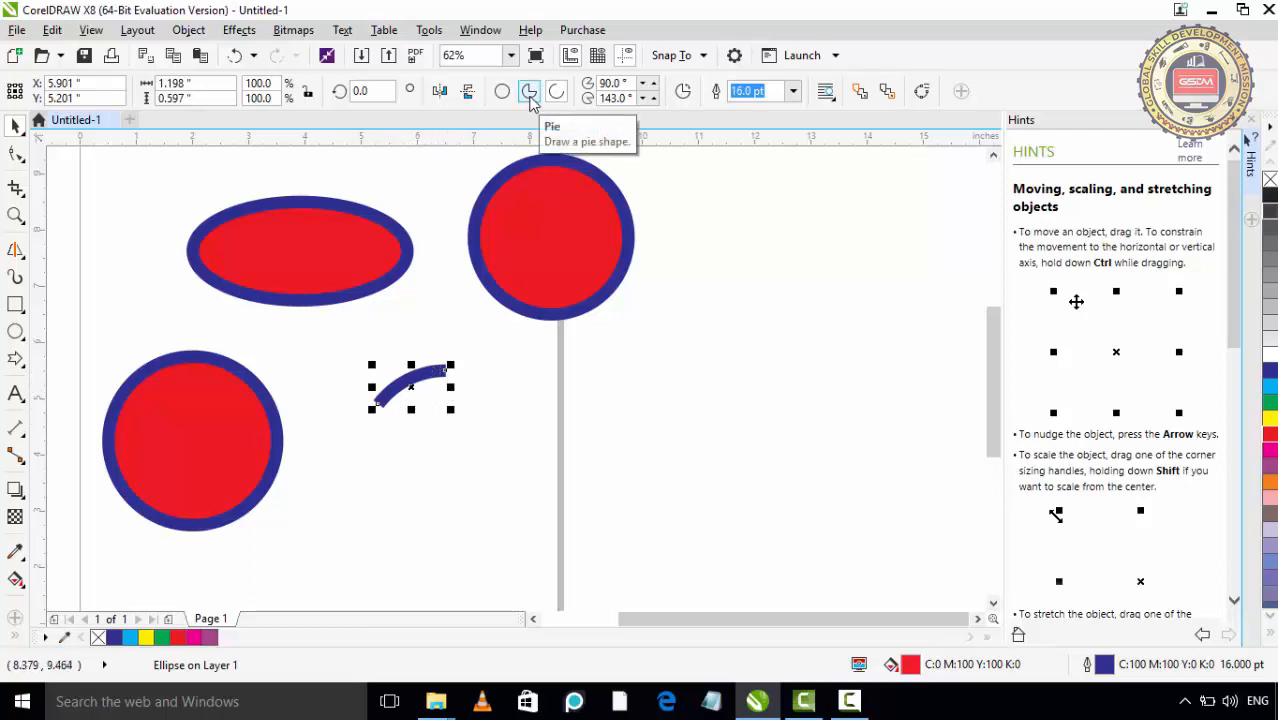
pyautogui.click(530, 94)
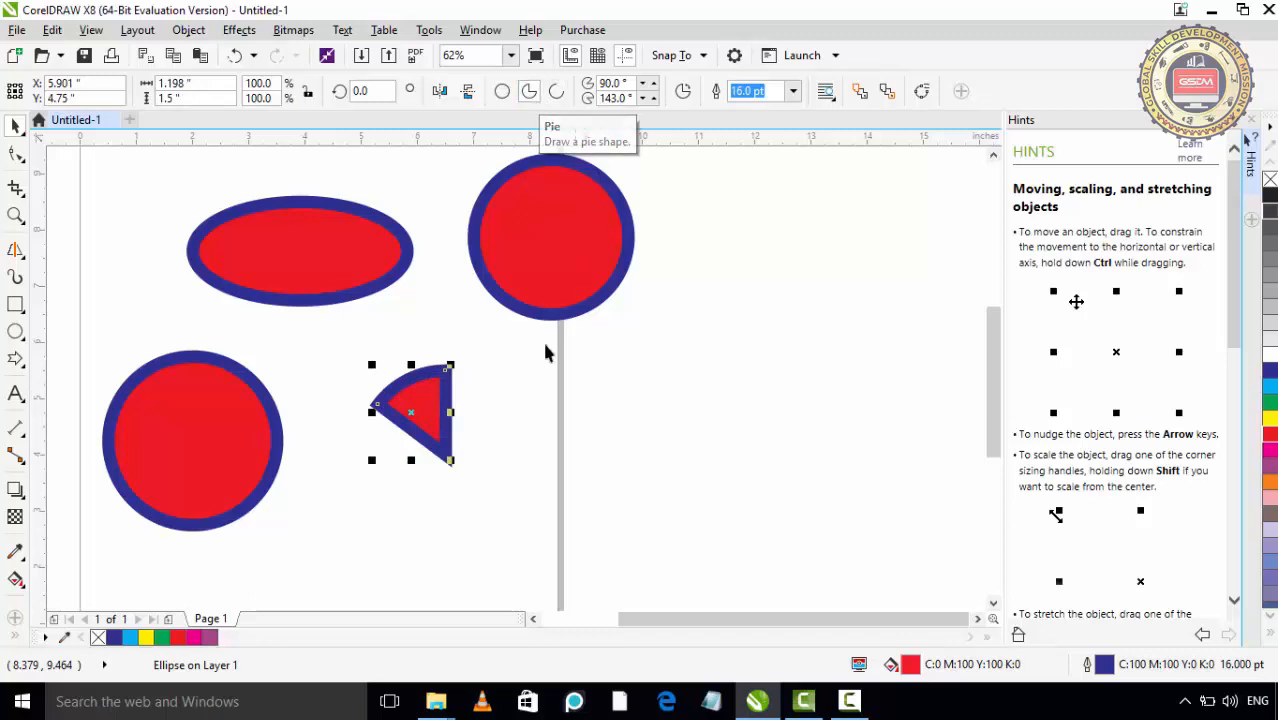
pyautogui.click(509, 427)
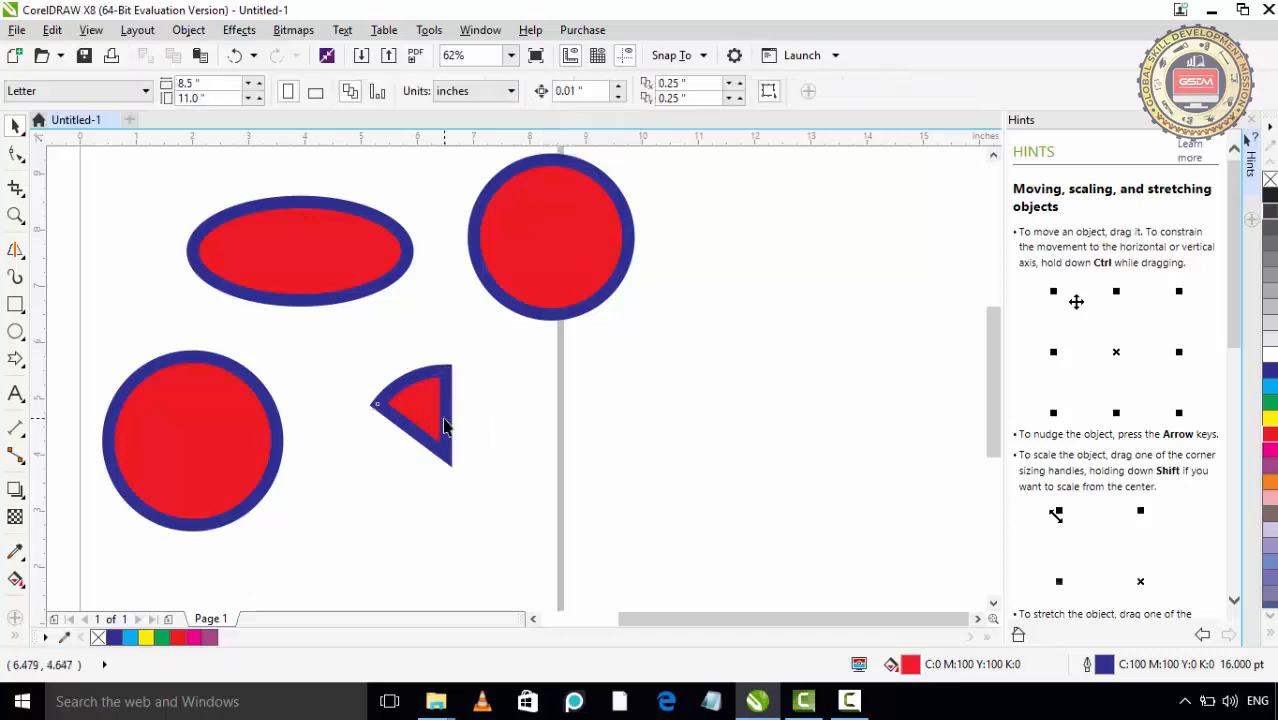
pyautogui.doubleClick(445, 425)
pyautogui.click(549, 410)
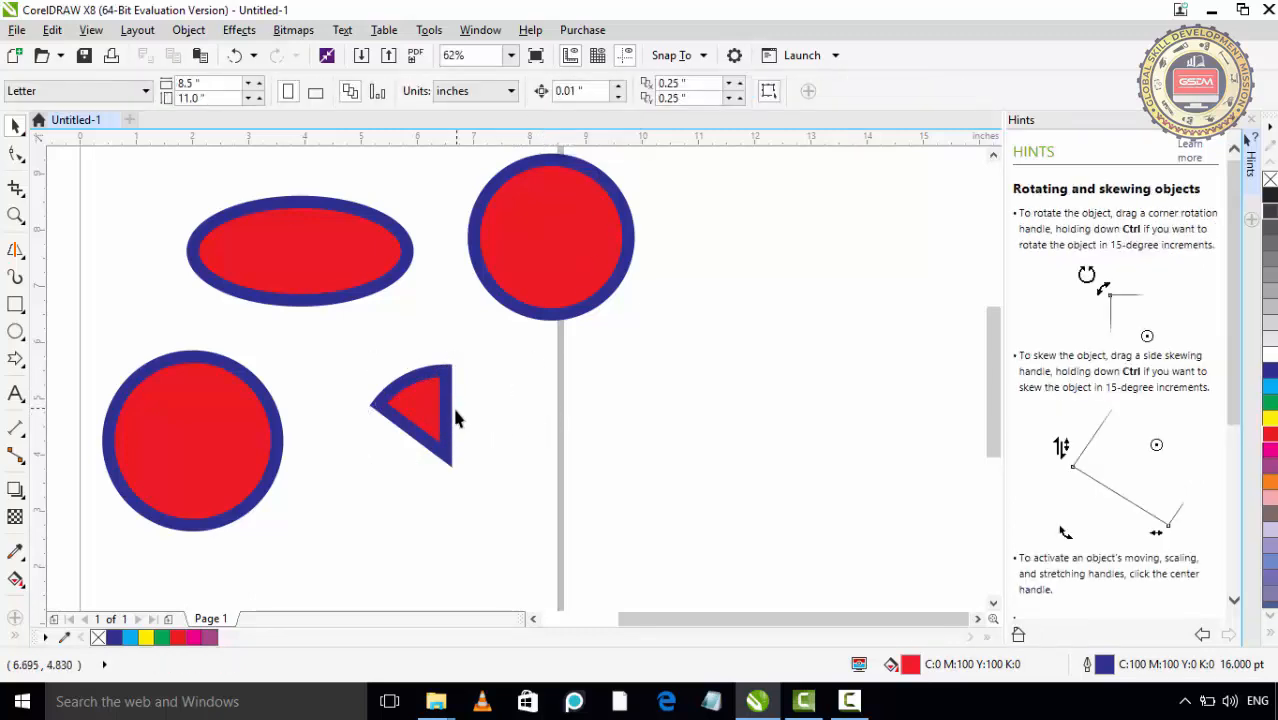
# Duplicate the pie slice with reversed direction as its larger counterpart, and move that piece to about X 6.75, Y 3.5 inches
pyautogui.click(444, 414)
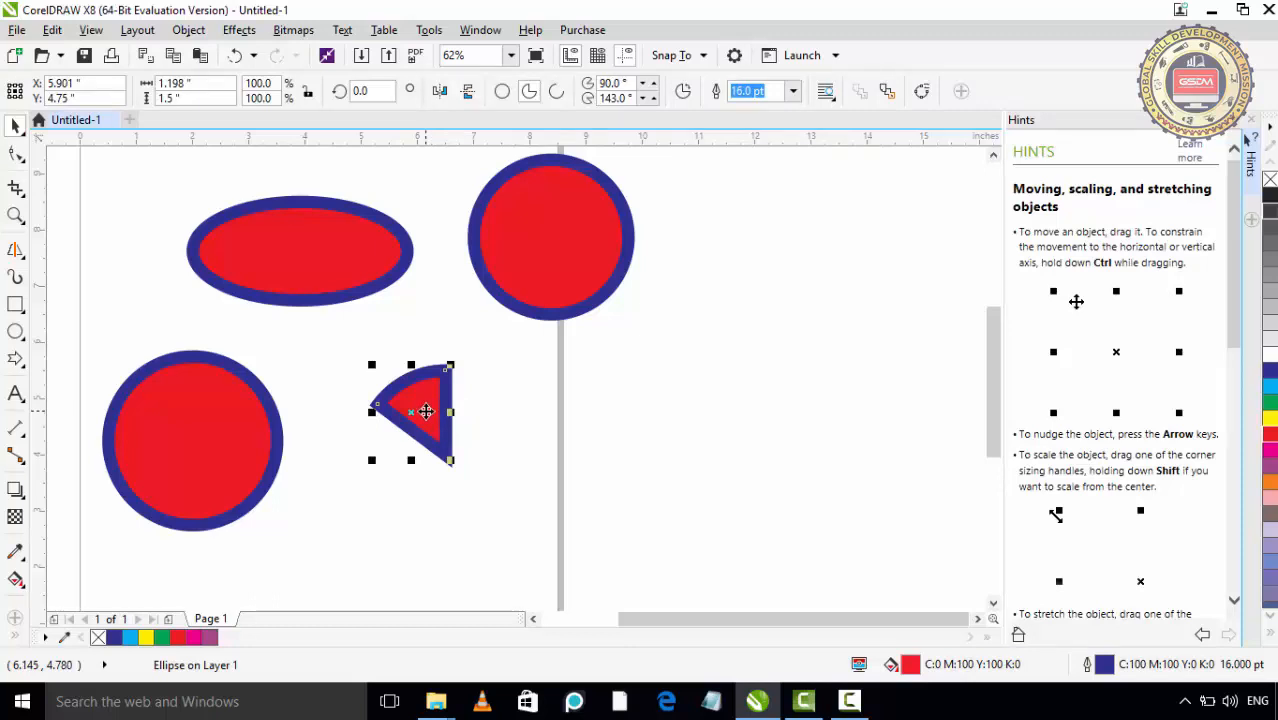
pyautogui.click(684, 97)
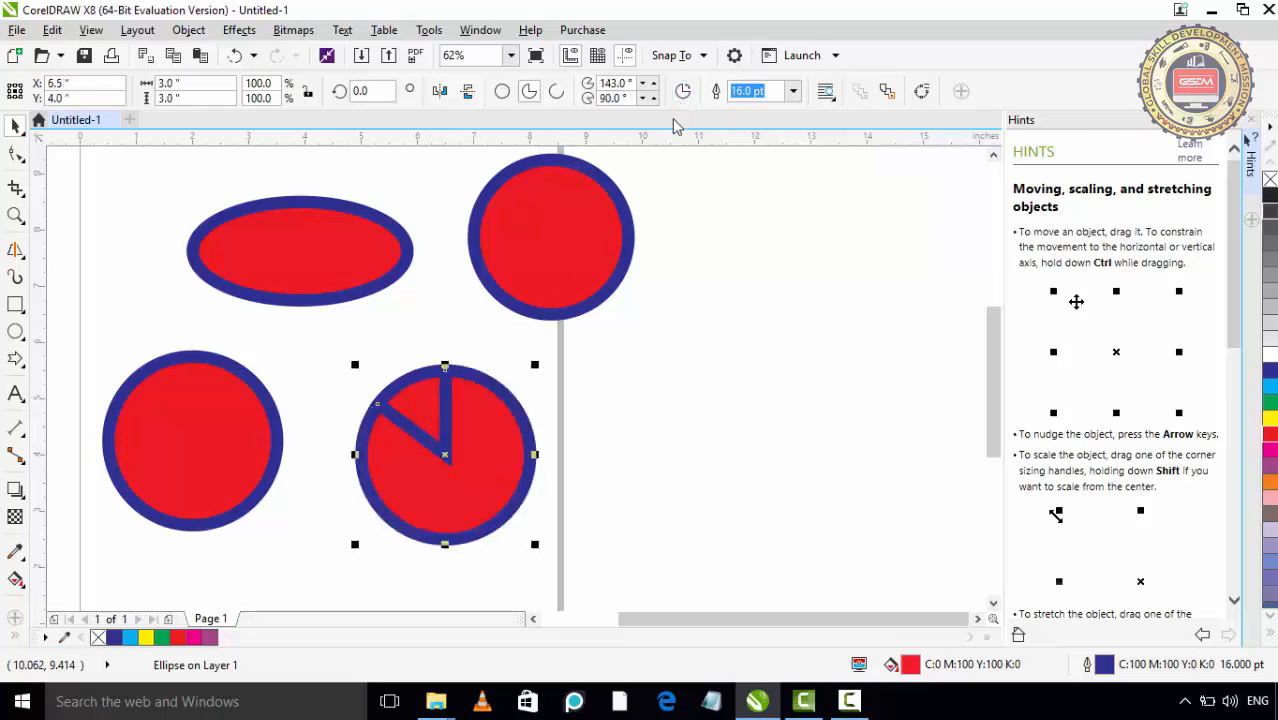
pyautogui.moveTo(488, 429); pyautogui.dragTo(502, 457)
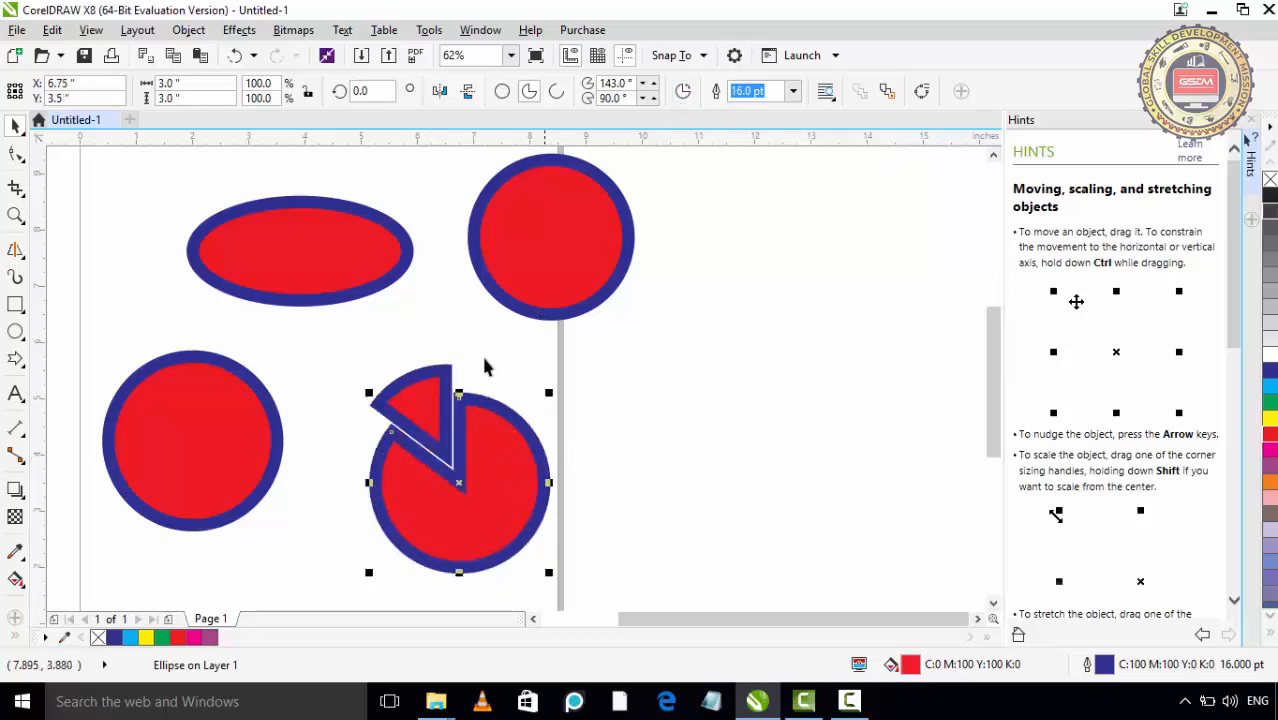
# Lower the large pie's ending angle to 71° to widen its opening
pyautogui.click(411, 400)
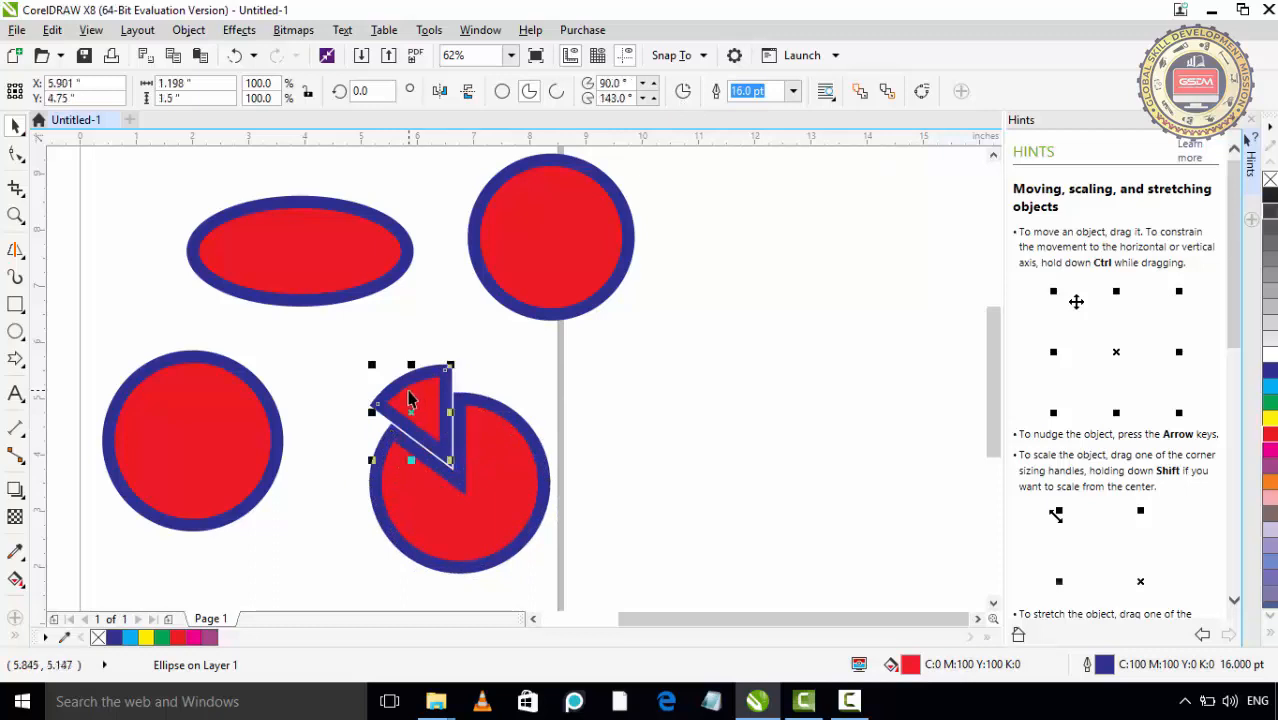
pyautogui.click(522, 464)
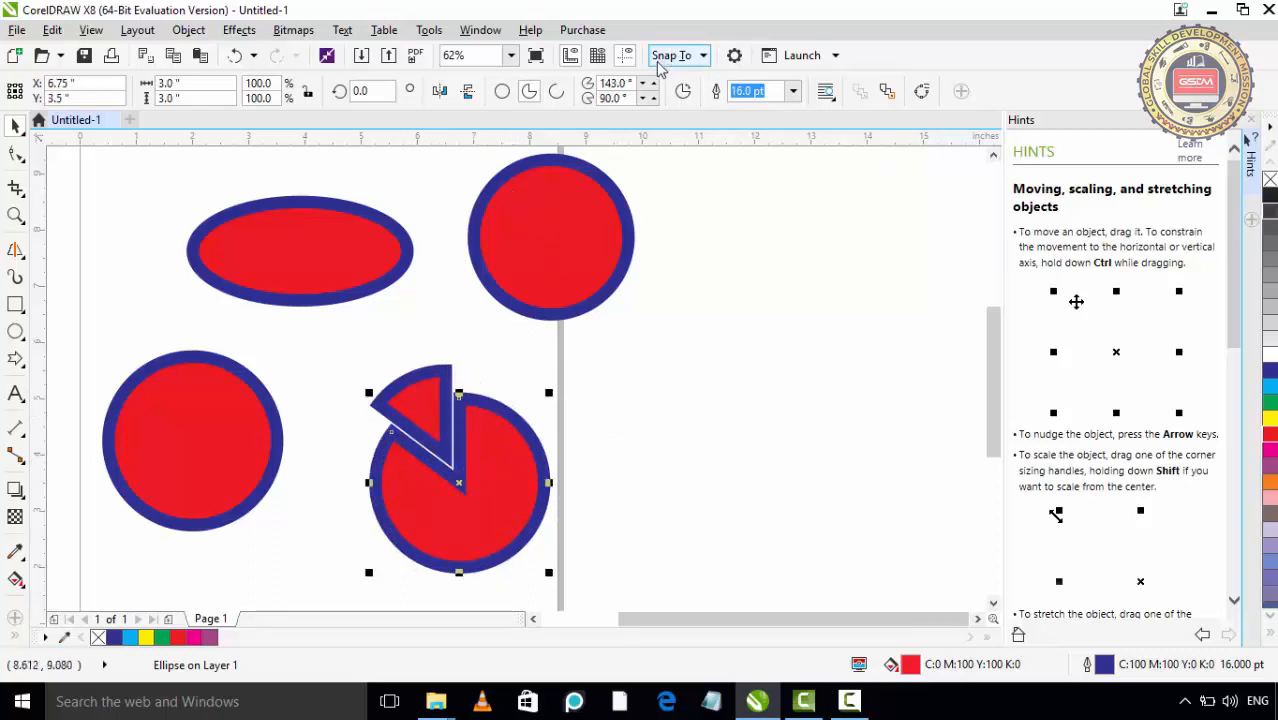
pyautogui.click(654, 101)
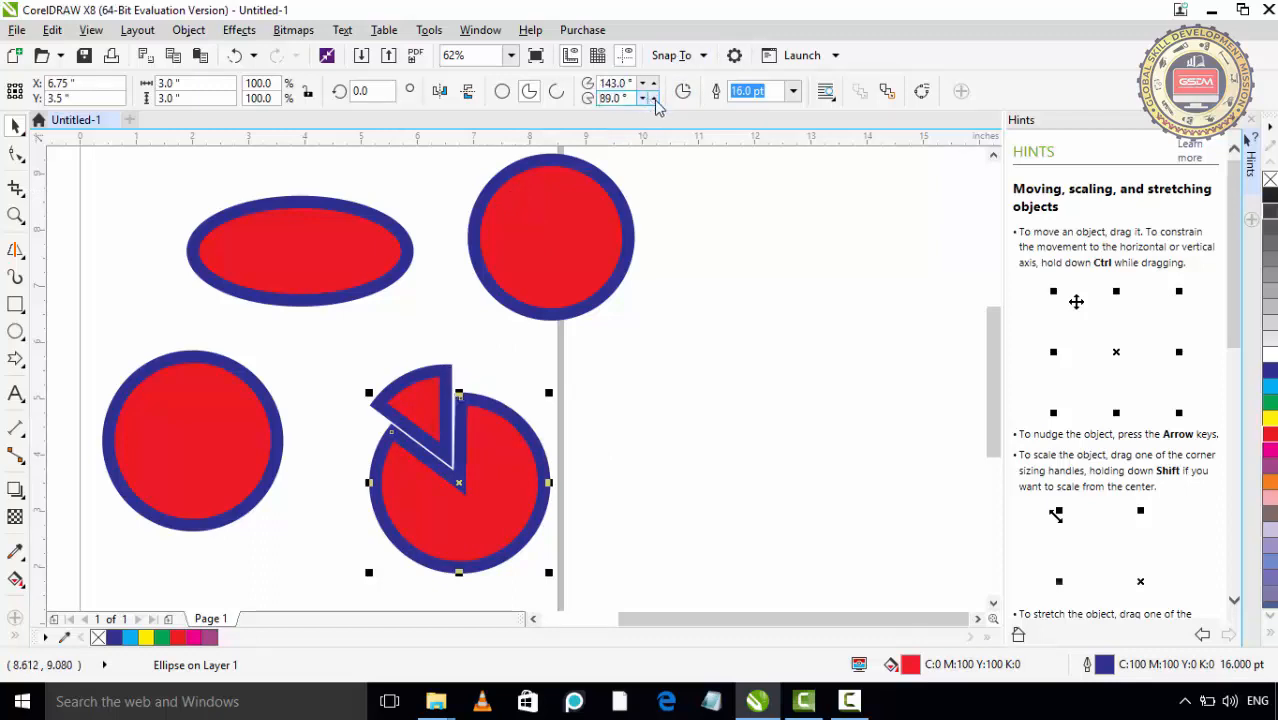
pyautogui.click(655, 100)
pyautogui.click(655, 100)
pyautogui.click(655, 100)
pyautogui.click(642, 100)
pyautogui.click(642, 100)
pyautogui.click(642, 100)
pyautogui.click(643, 101)
pyautogui.click(643, 101)
pyautogui.click(643, 101)
pyautogui.click(643, 101)
pyautogui.click(643, 101)
pyautogui.click(643, 101)
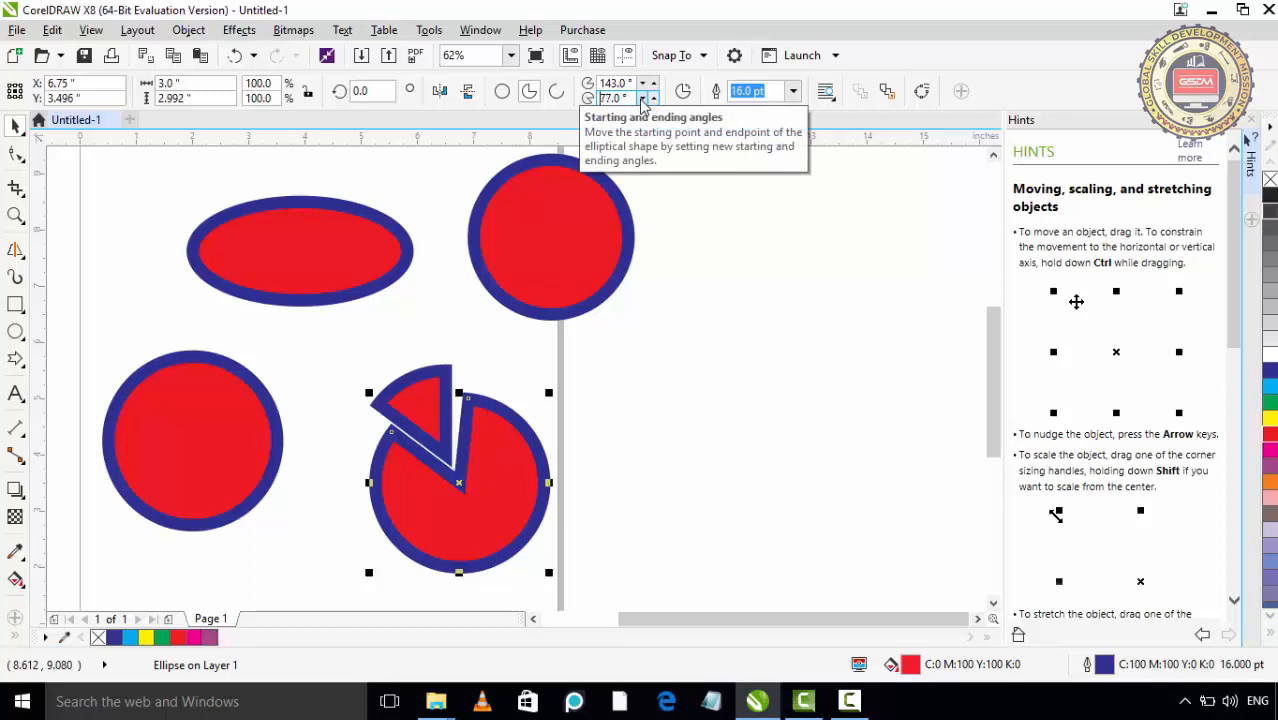
pyautogui.click(643, 101)
pyautogui.click(643, 101)
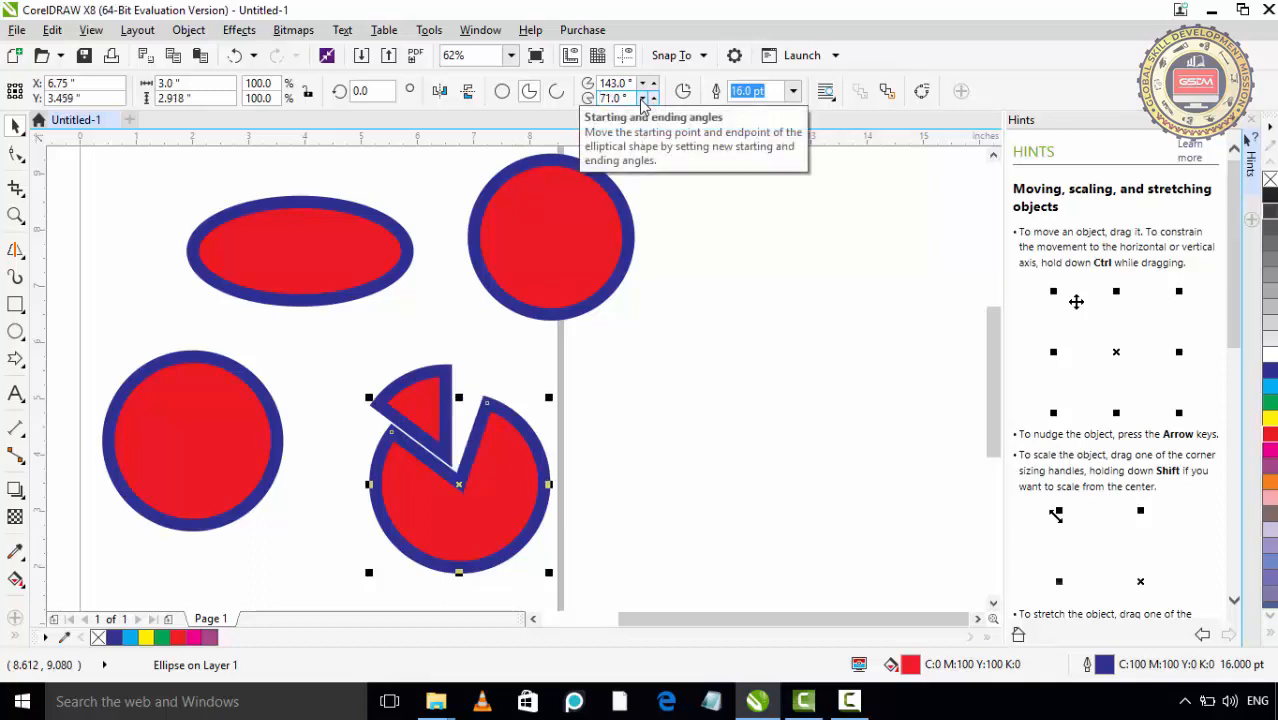
# Move the small pie slice slightly up and to the right, away from the large pie
pyautogui.moveTo(442, 385)
pyautogui.mouseDown()
pyautogui.moveTo(456, 371)
pyautogui.moveTo(440, 384)
pyautogui.mouseUp()
pyautogui.click(694, 386)
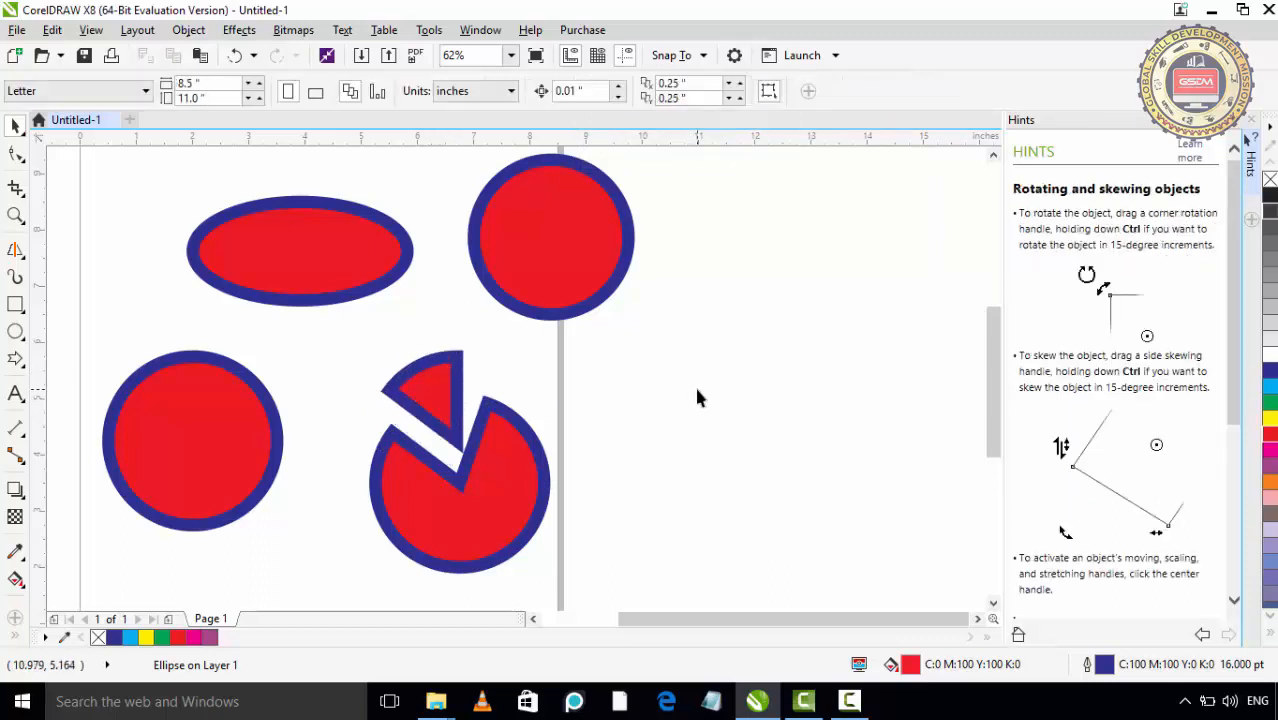
# Set the large pie's outline width to 1.5 pt
pyautogui.doubleClick(486, 472)
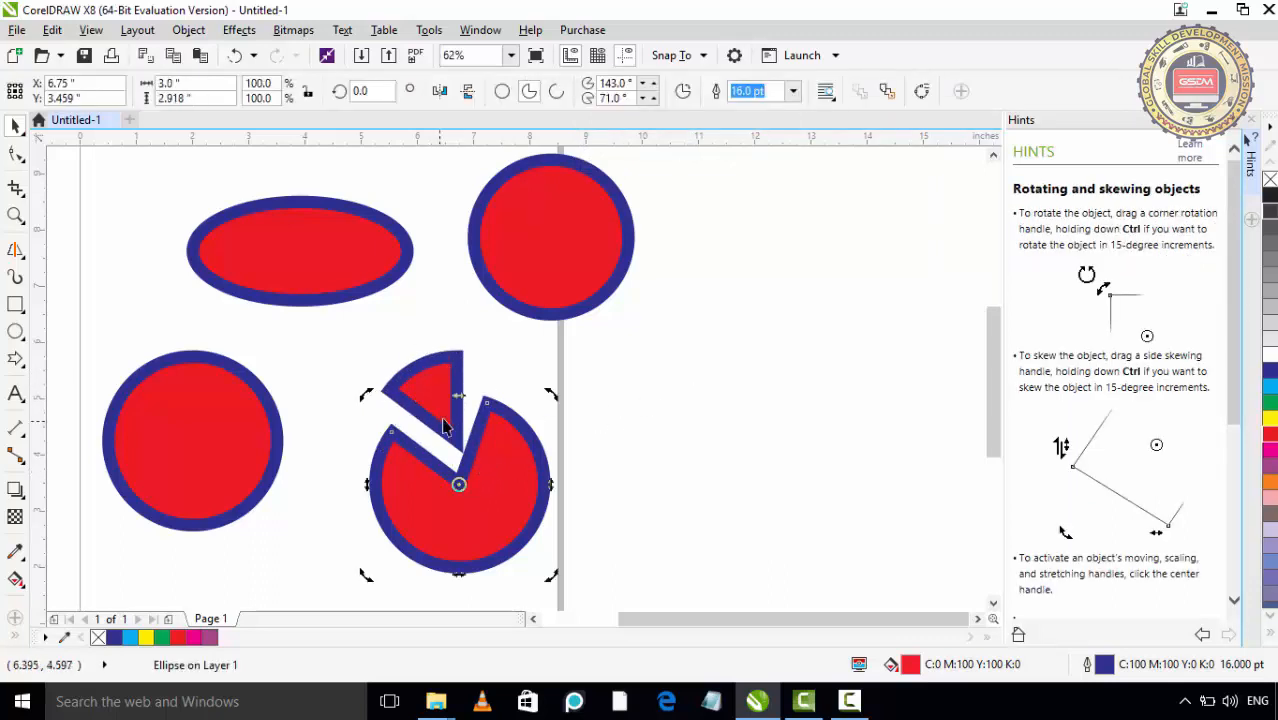
pyautogui.click(506, 468)
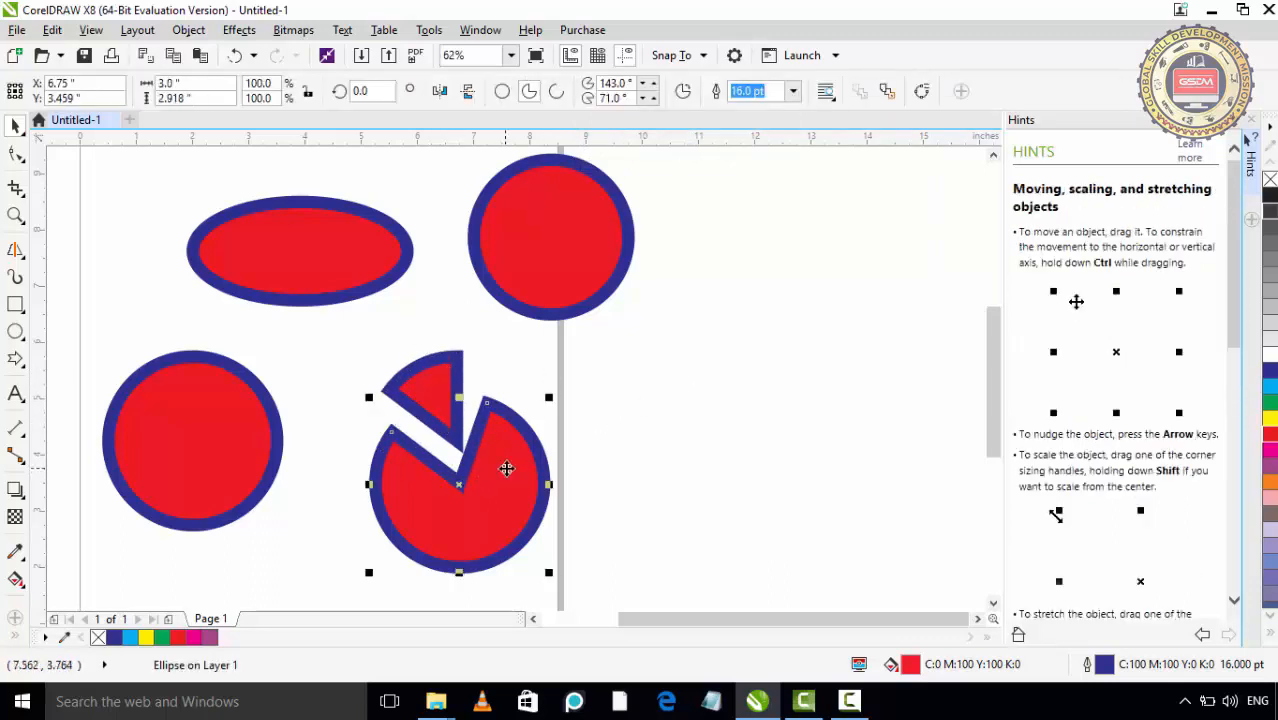
pyautogui.click(792, 91)
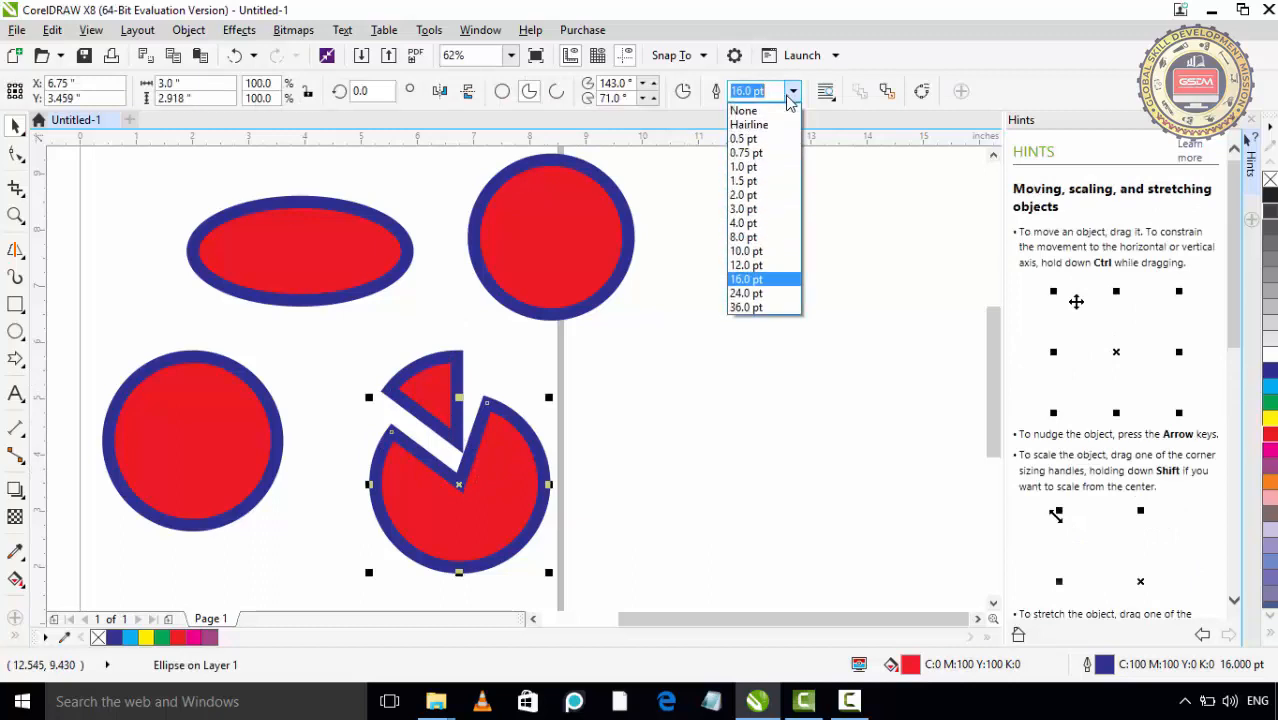
pyautogui.click(745, 181)
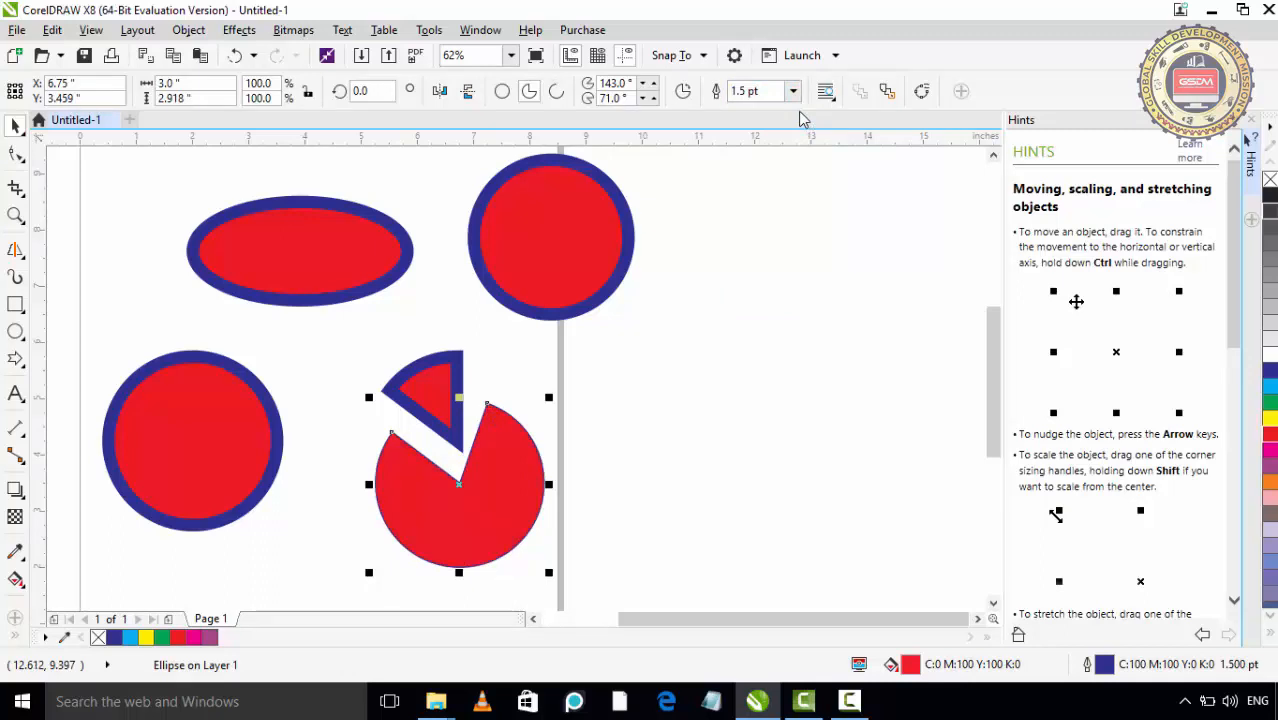
# Review the text wrapping styles available for the large pie without applying one
pyautogui.click(826, 92)
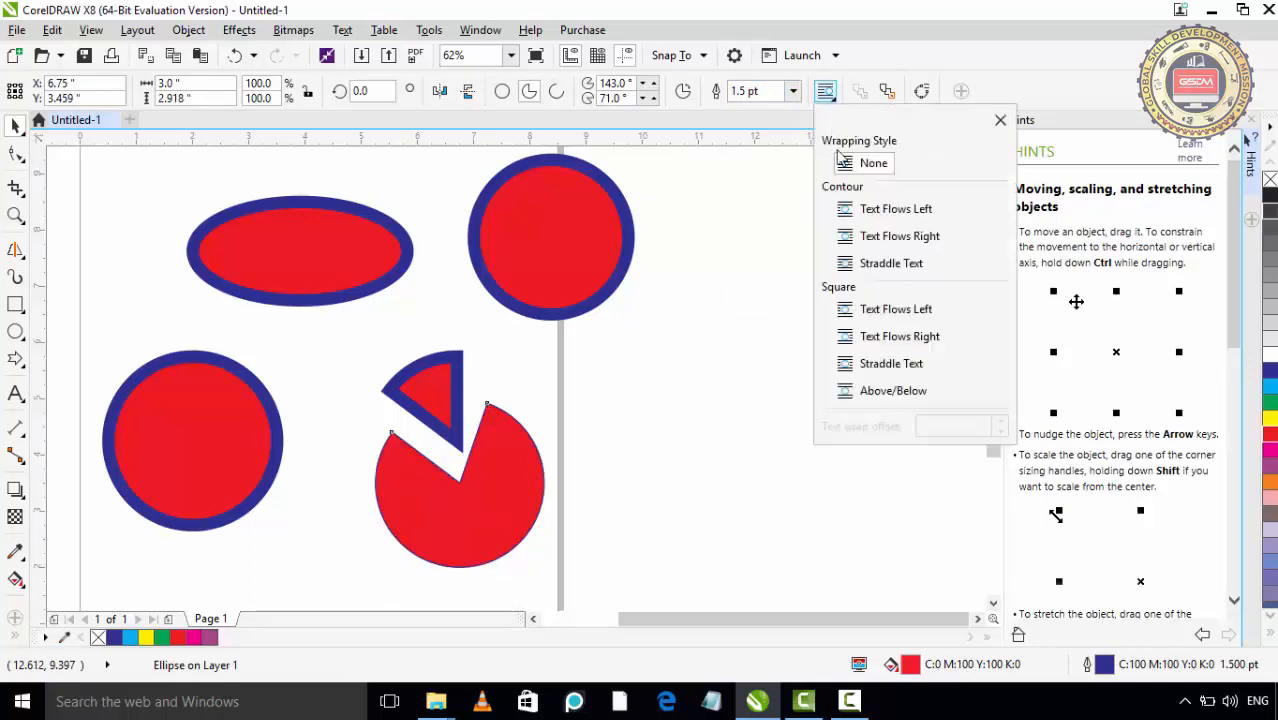
pyautogui.click(764, 188)
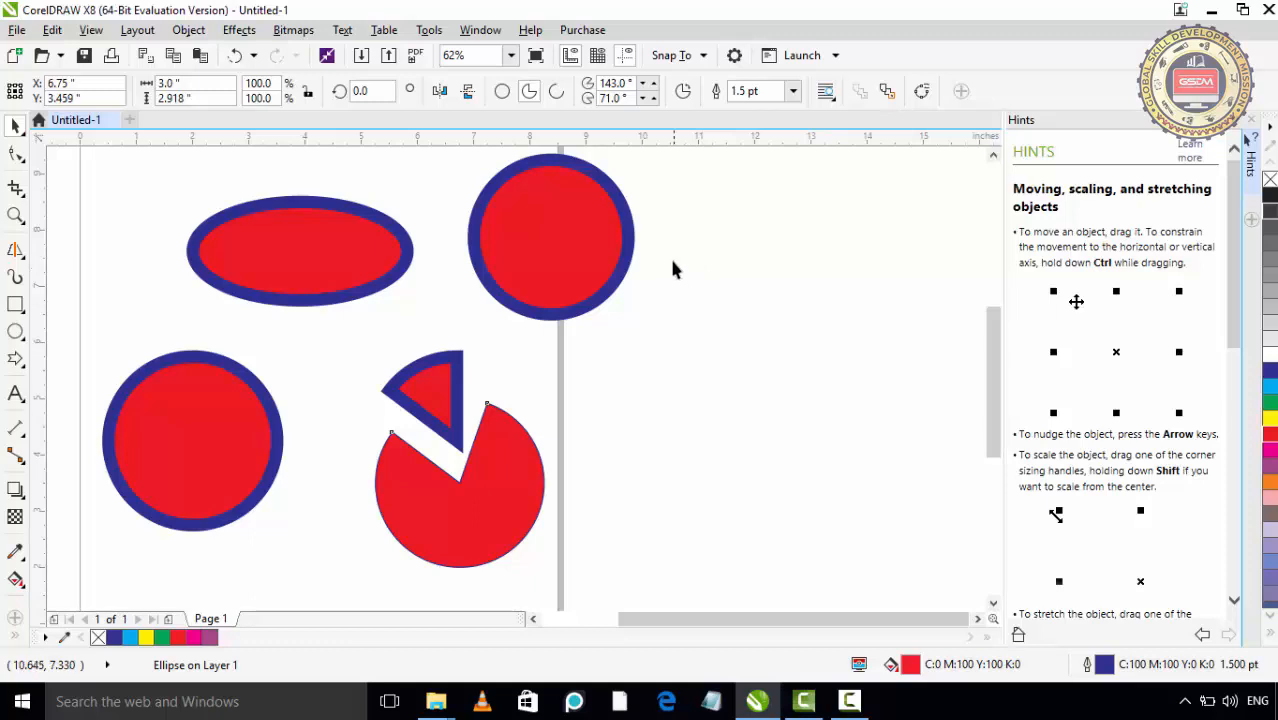
# Try shaping the upper-right circle into a pie by moving its node with the Shape tool to an ending angle of about 22.5°
pyautogui.click(577, 238)
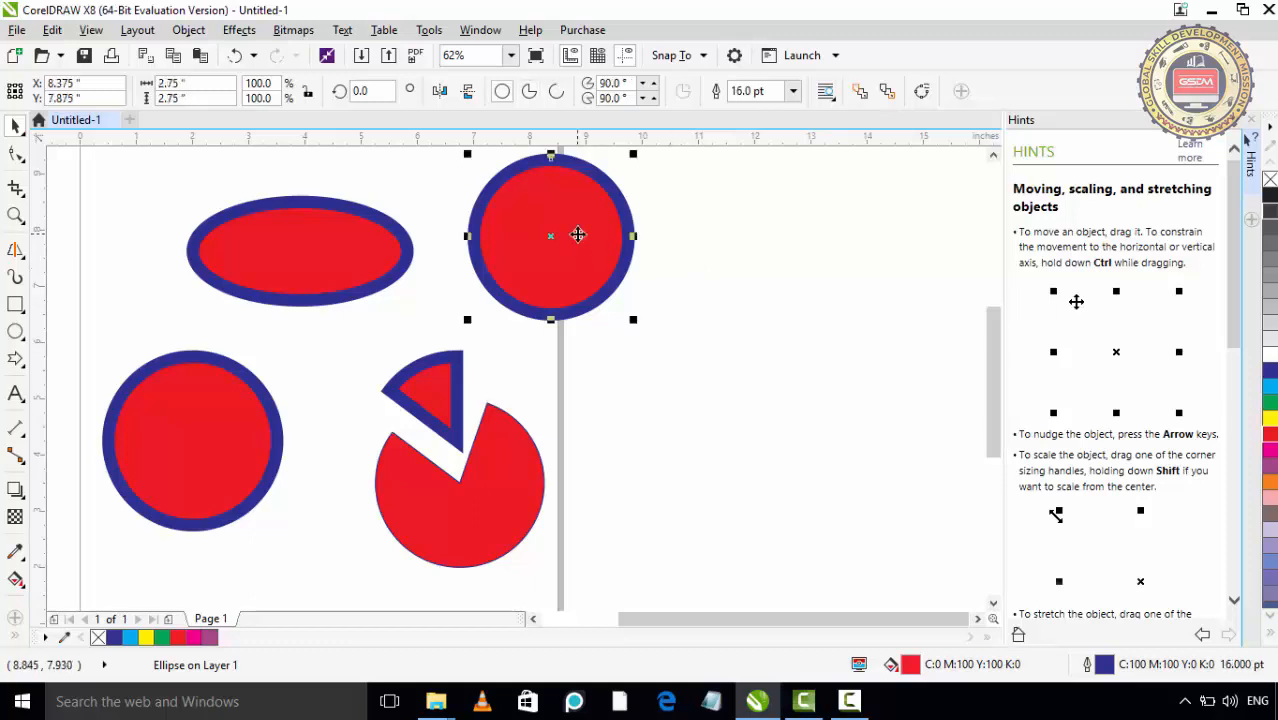
pyautogui.click(16, 156)
pyautogui.hotkey('shift', 'F2')
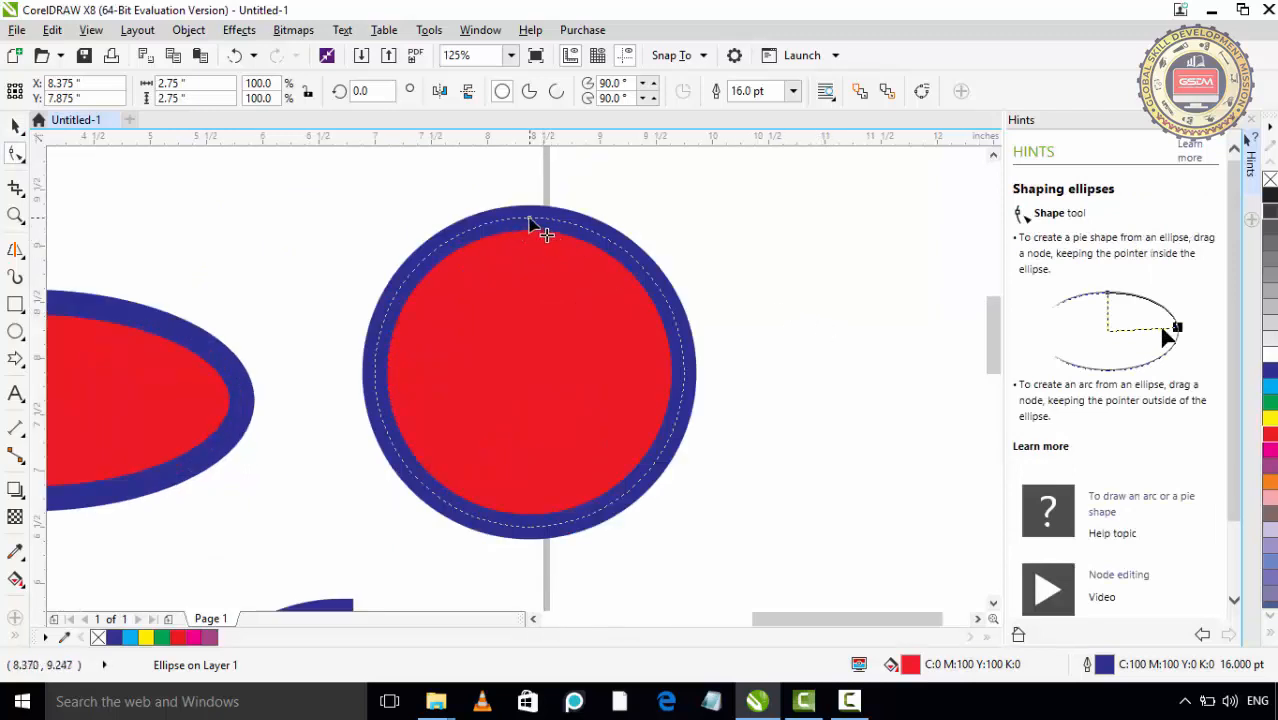
pyautogui.moveTo(531, 221); pyautogui.dragTo(668, 352)
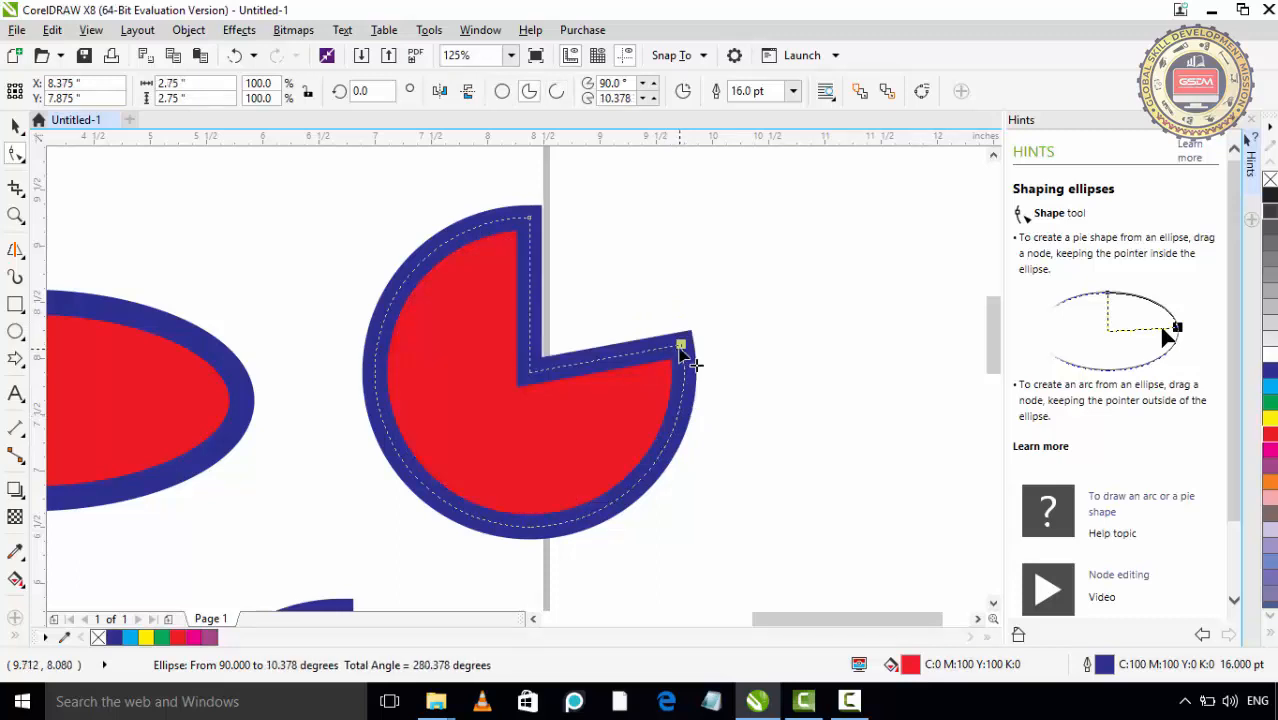
pyautogui.moveTo(682, 350); pyautogui.dragTo(670, 314)
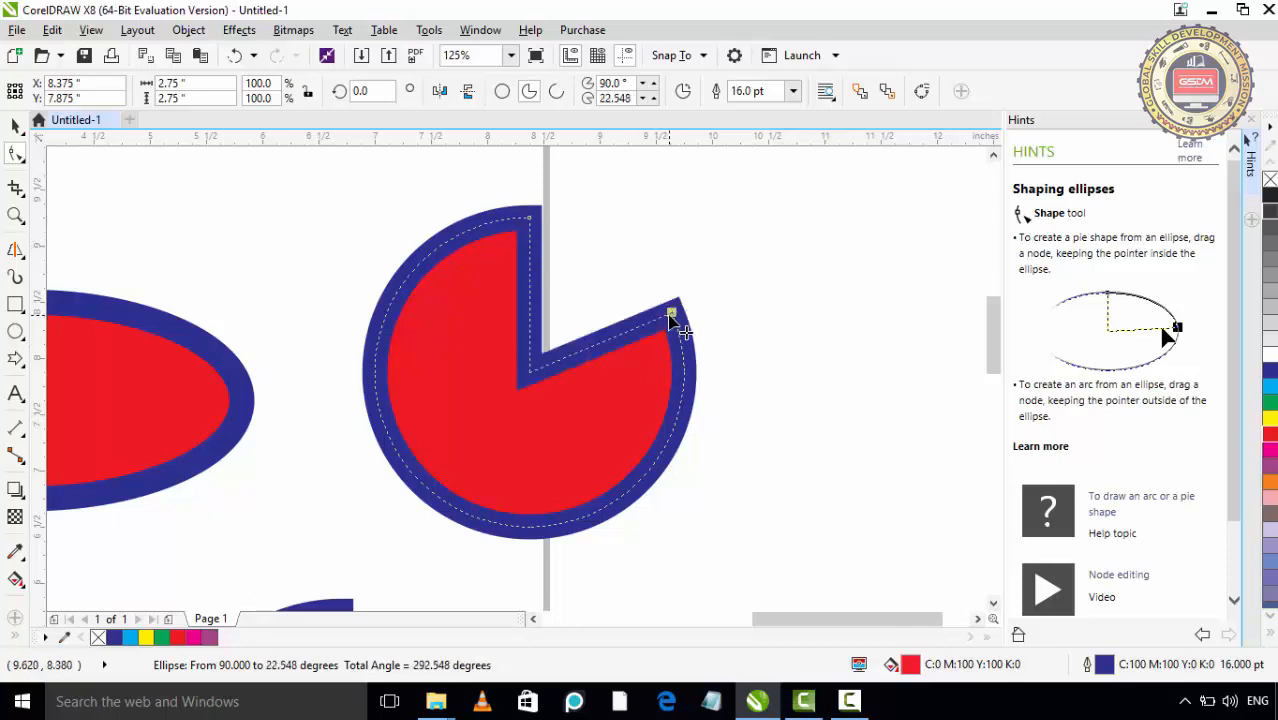
pyautogui.click(727, 288)
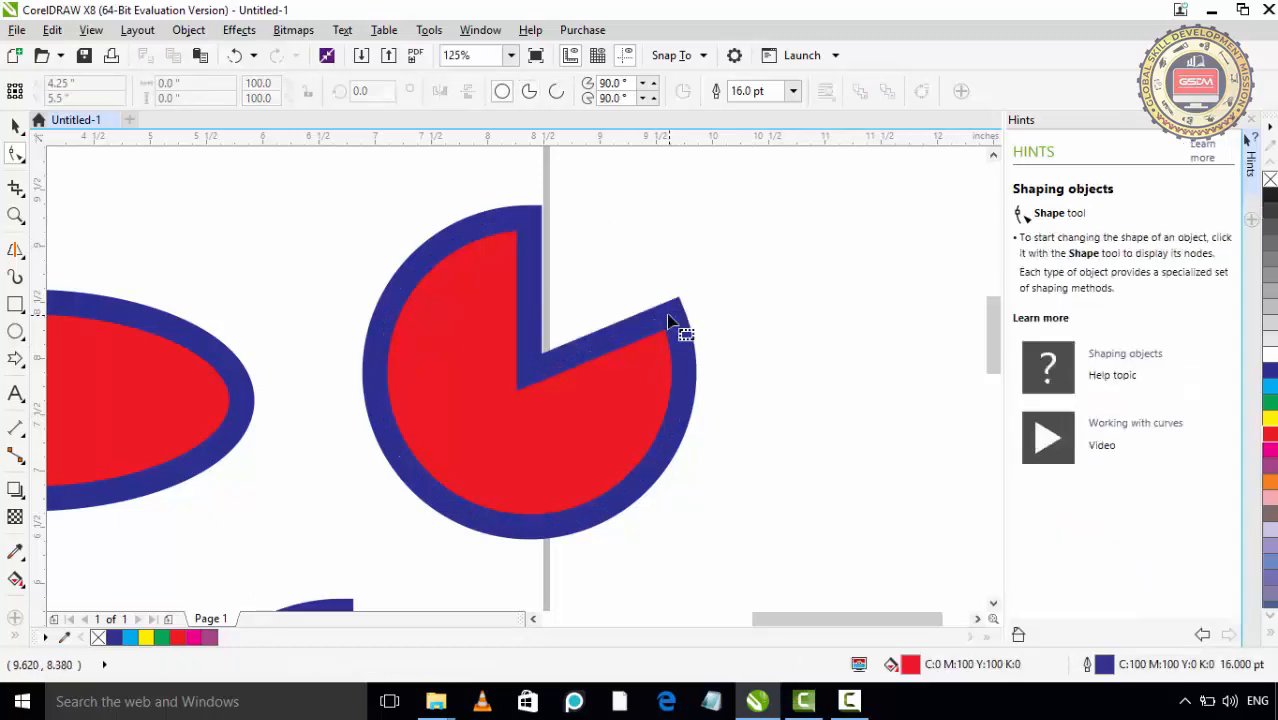
pyautogui.moveTo(666, 315)
pyautogui.mouseDown()
pyautogui.moveTo(681, 334)
pyautogui.moveTo(665, 316)
pyautogui.mouseUp()
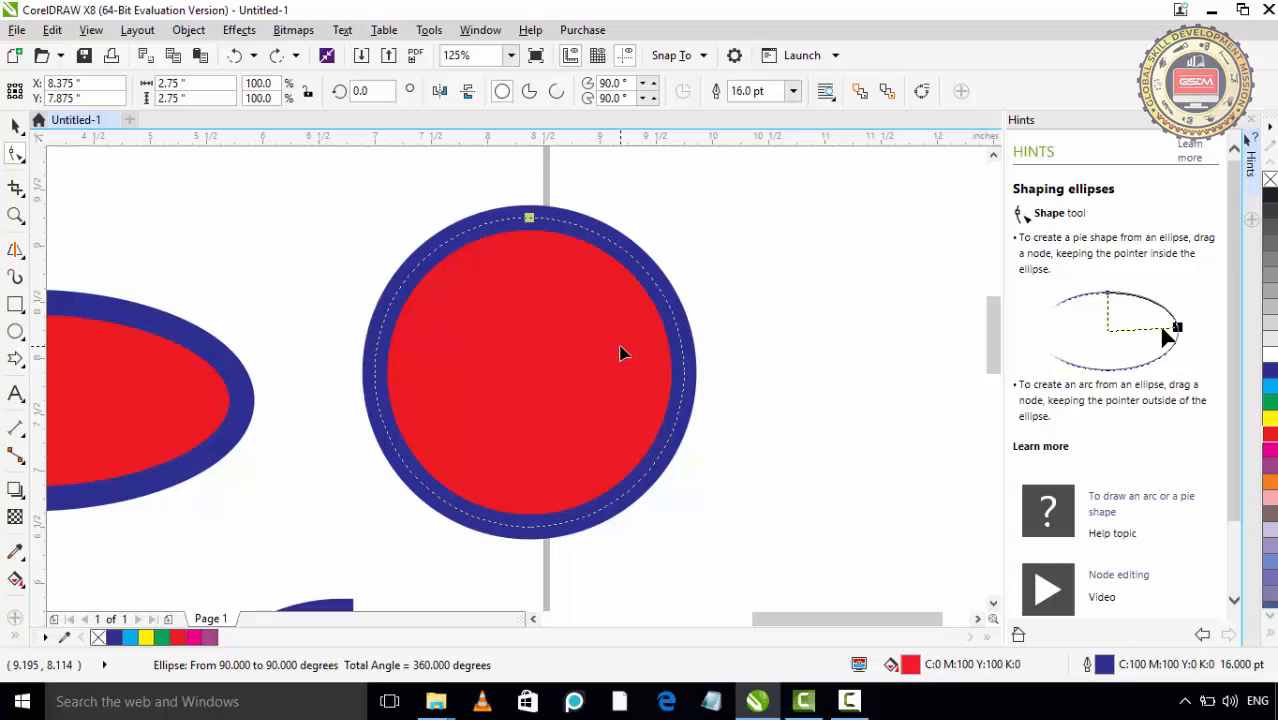
# Convert the upper-right circle to curves and pull its left node across toward the right edge to form a crescent
pyautogui.click(922, 91)
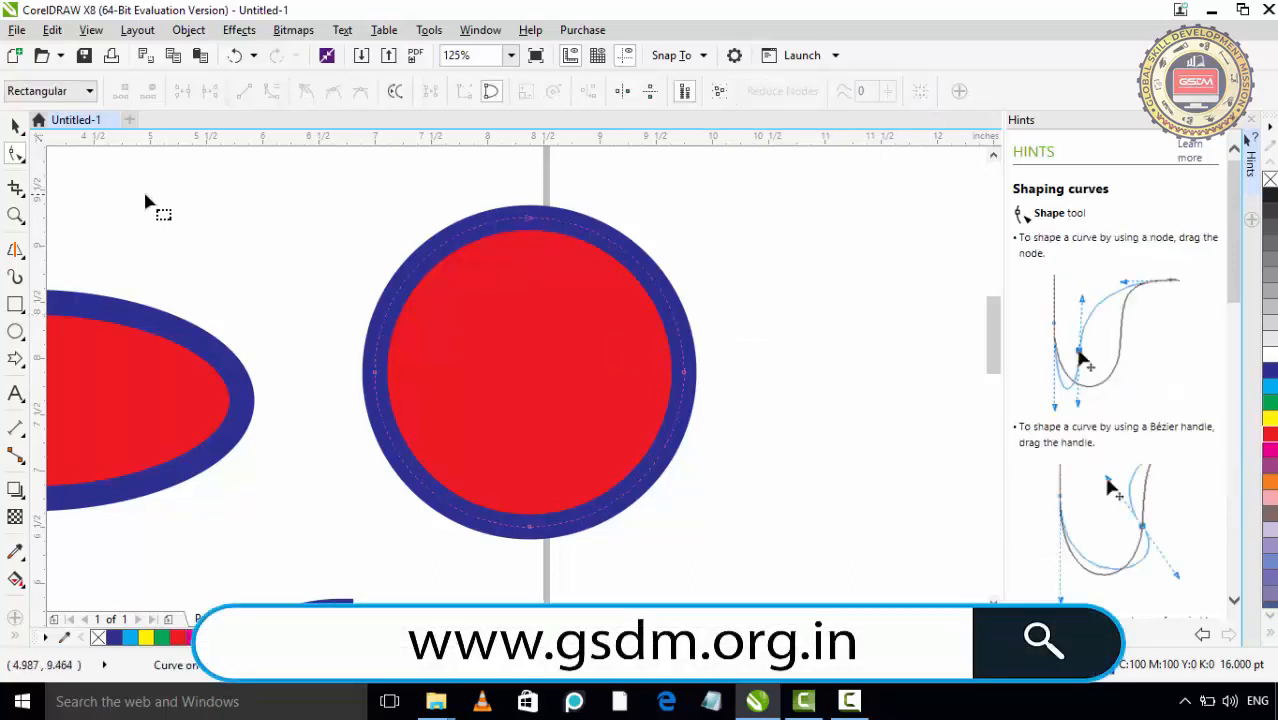
pyautogui.click(16, 156)
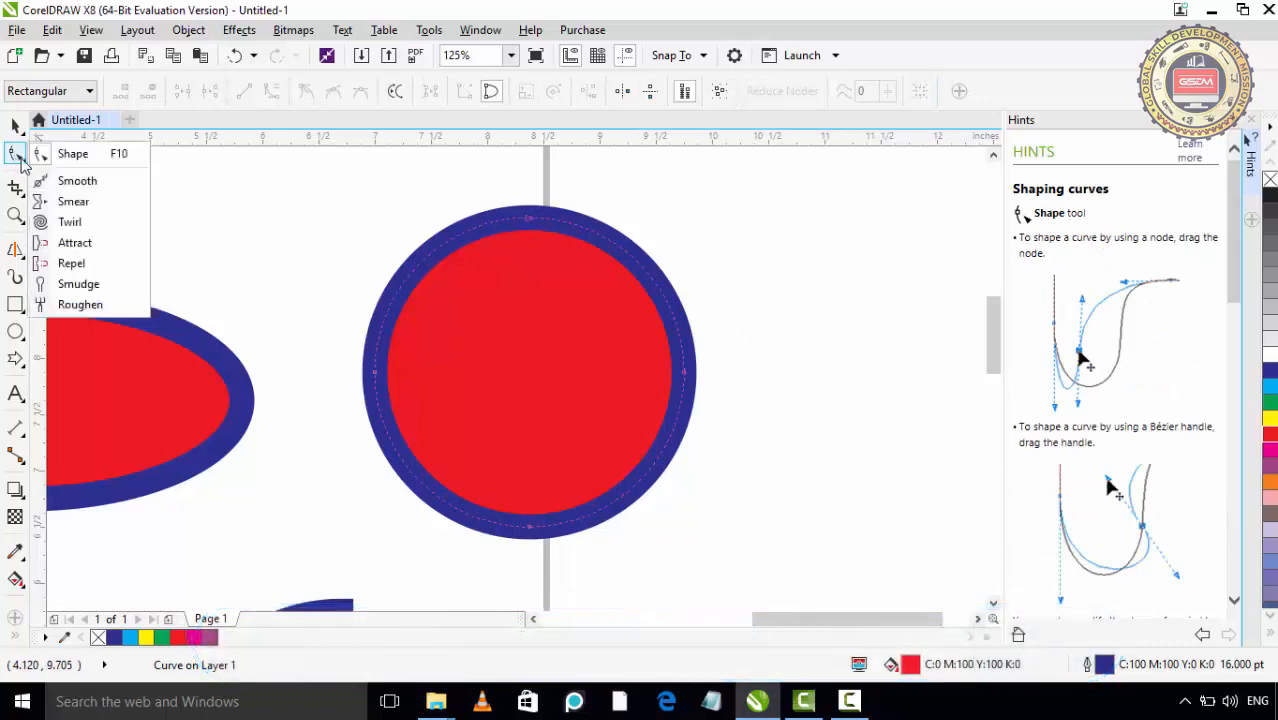
pyautogui.click(60, 155)
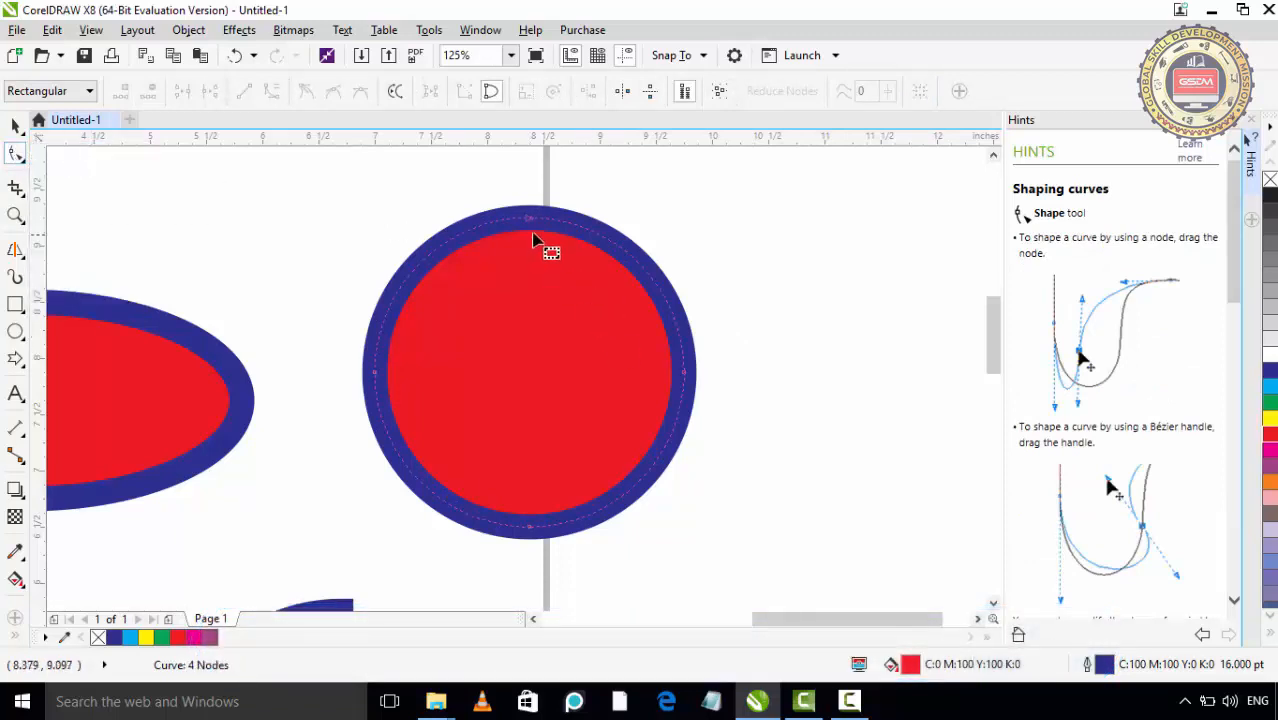
pyautogui.moveTo(379, 379); pyautogui.dragTo(655, 385)
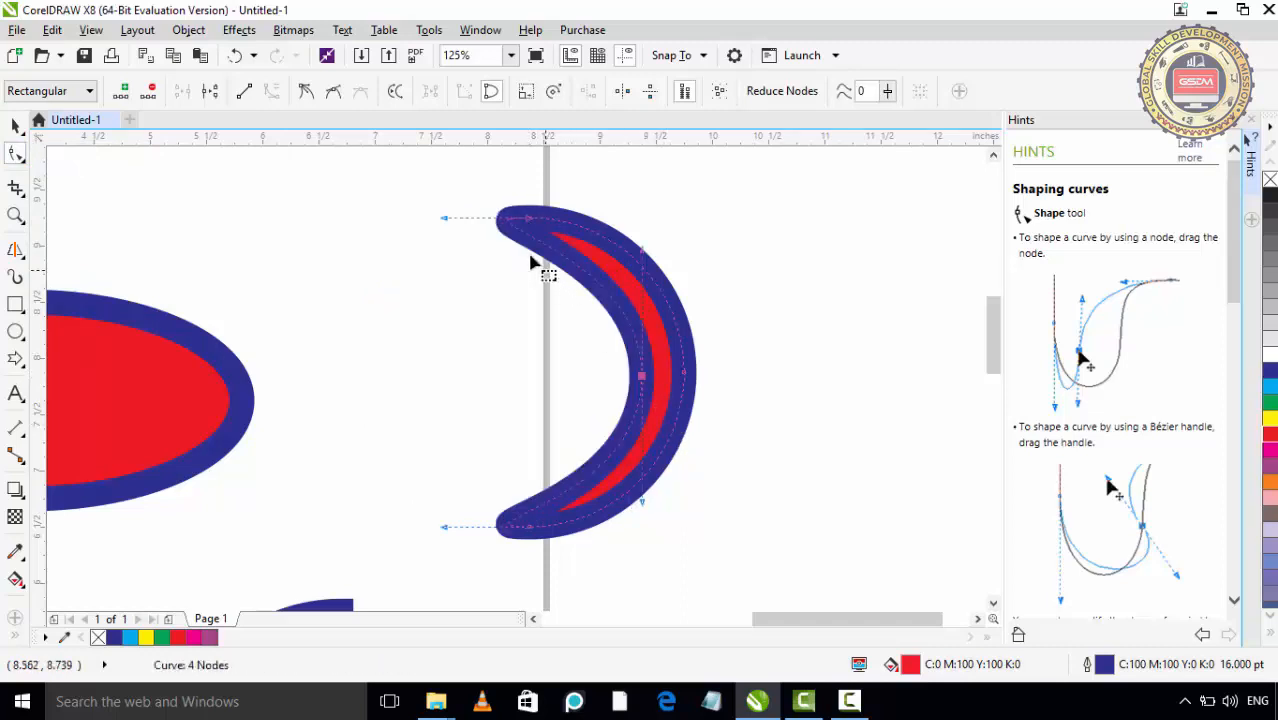
# Round out the crescent's two tips by adjusting the top node's handle and repositioning the bottom node and its handles
pyautogui.moveTo(444, 218); pyautogui.dragTo(516, 302)
pyautogui.moveTo(522, 525); pyautogui.dragTo(541, 554)
pyautogui.moveTo(631, 556); pyautogui.dragTo(616, 594)
pyautogui.moveTo(471, 519); pyautogui.dragTo(488, 472)
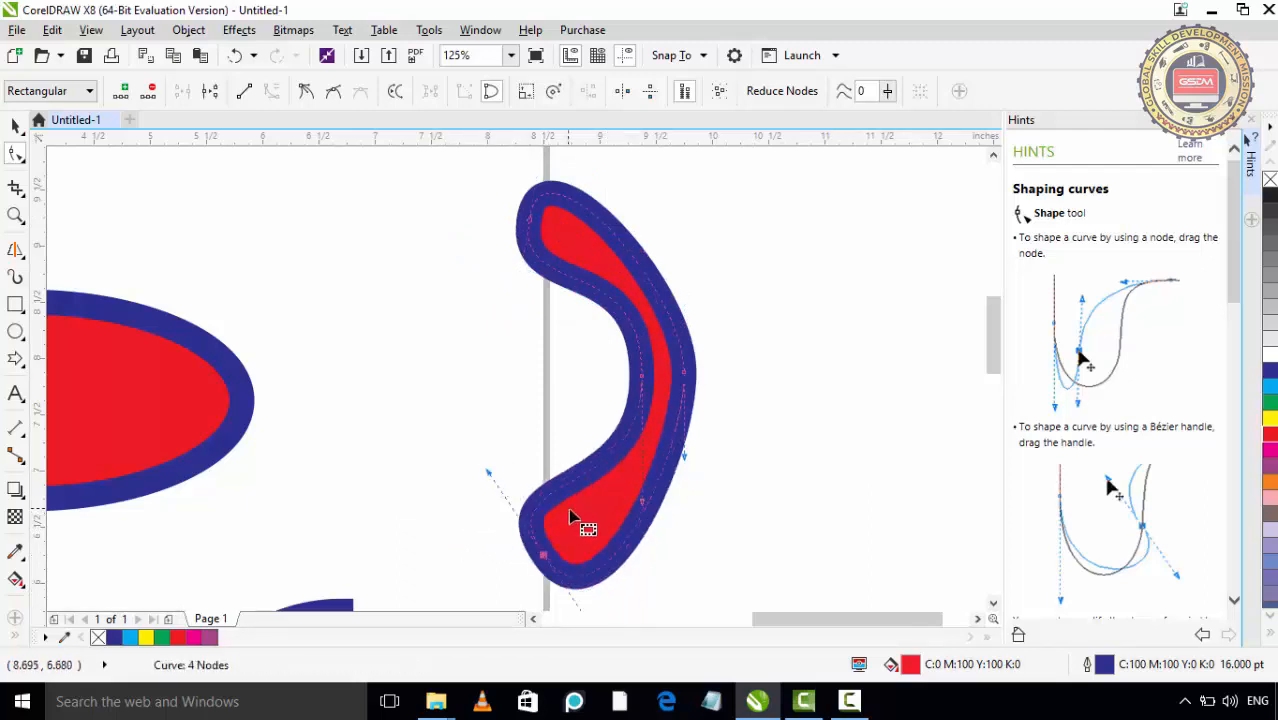
# Tilt the curve handles of the crescent's outer right node to reshape its outer edge, undoing an unwanted handle move
pyautogui.moveTo(686, 457); pyautogui.dragTo(770, 366)
pyautogui.hotkey('ctrl', 'z')
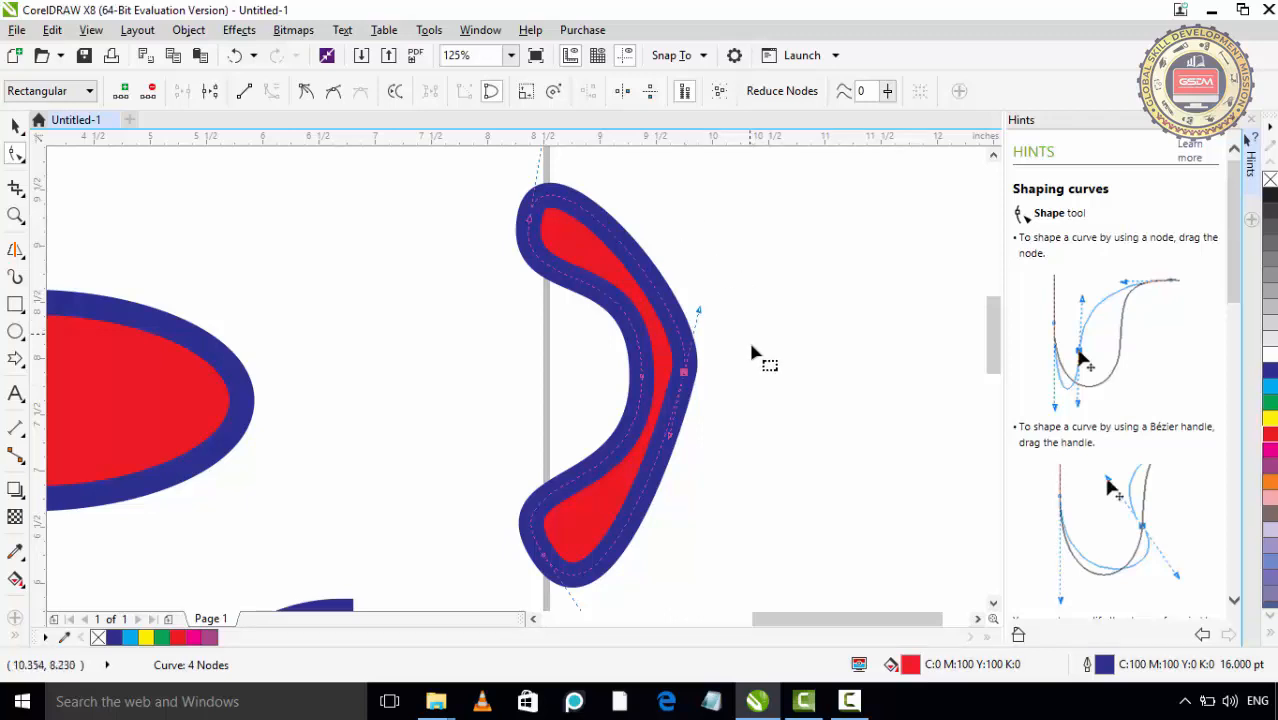
pyautogui.scroll(-1, 768, 370)
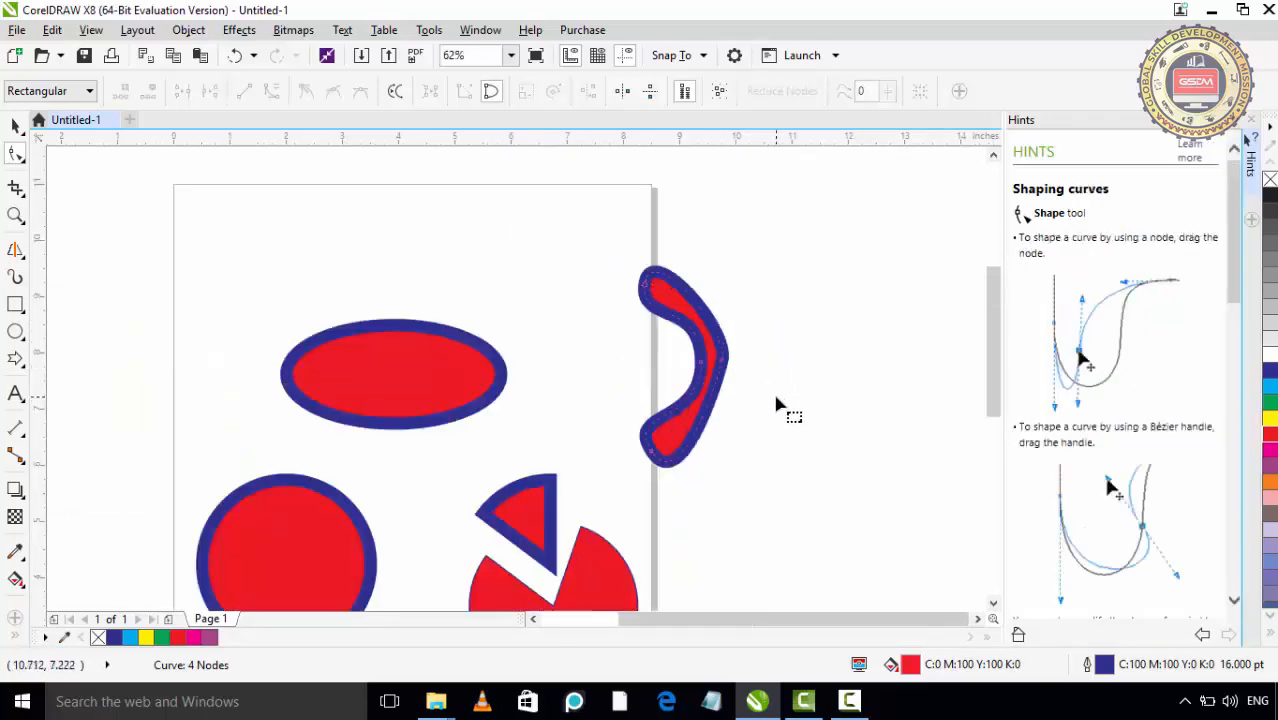